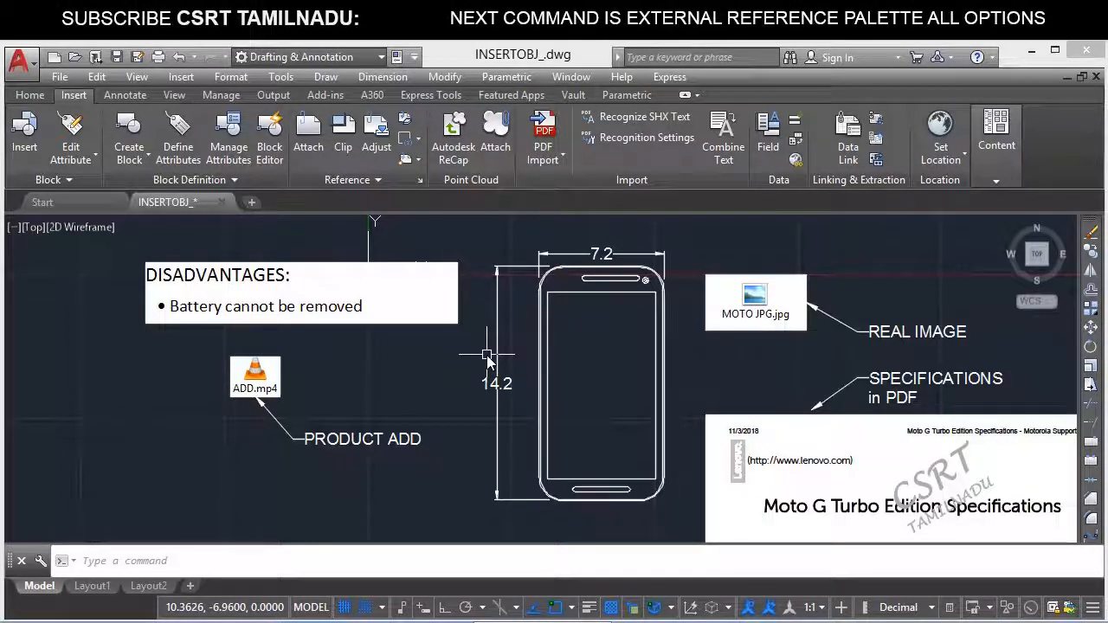
Examine the embedded video, image and PDF objects around the phone drawing.
middle_click_drag(684, 457, 597, 400)
scroll(604, 407, "down", 2)
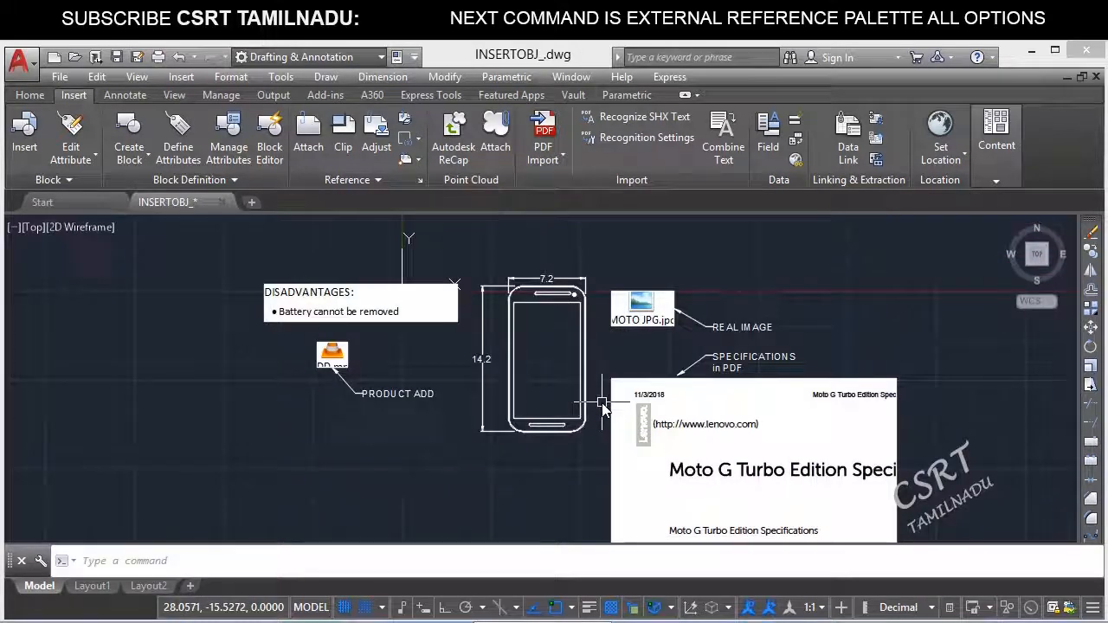
scroll(524, 359, "up", 2)
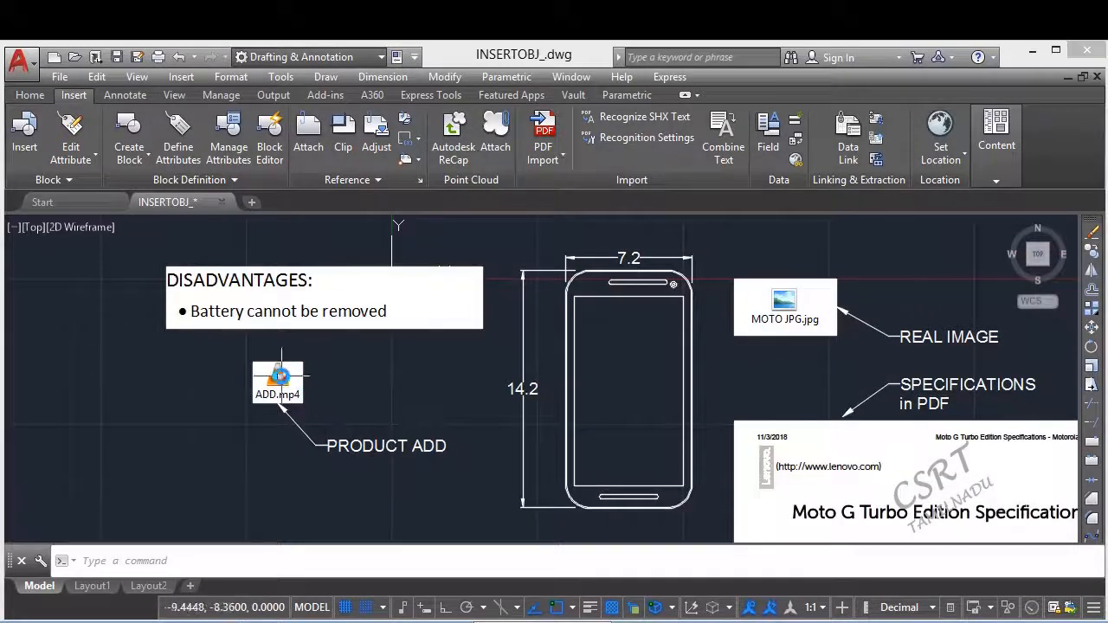
scroll(280, 373, "up", 2)
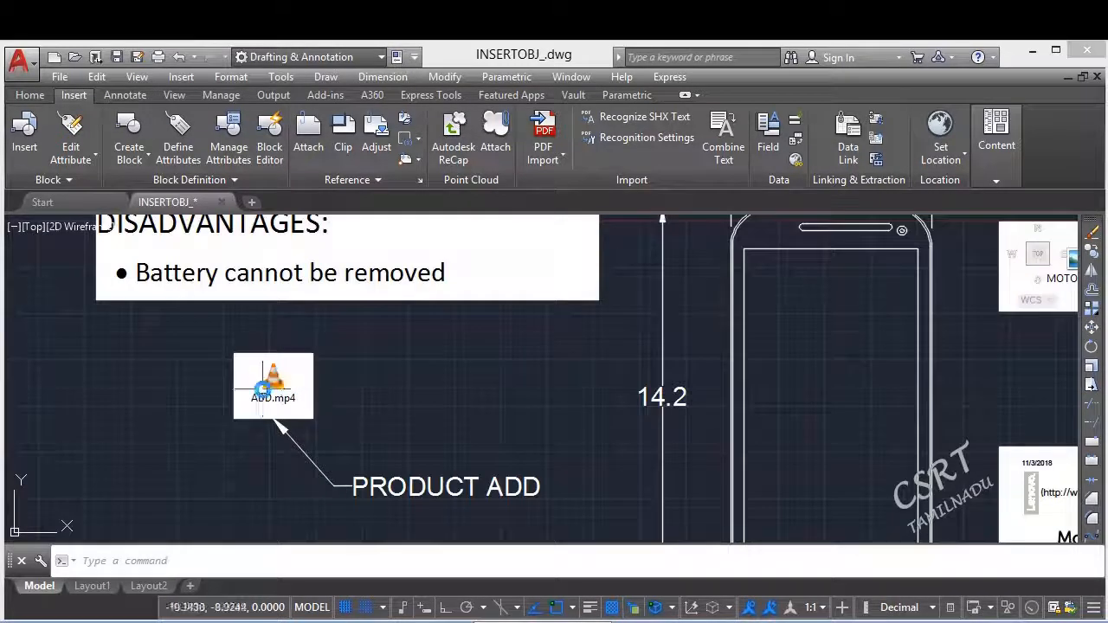
scroll(303, 402, "down", 2)
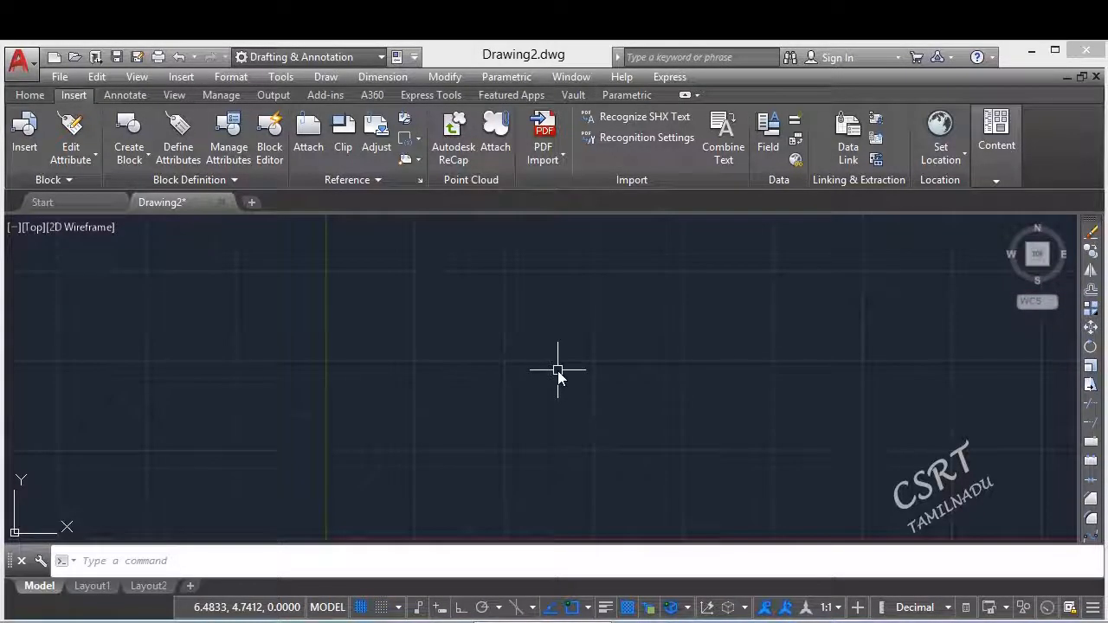
left_click(552, 372)
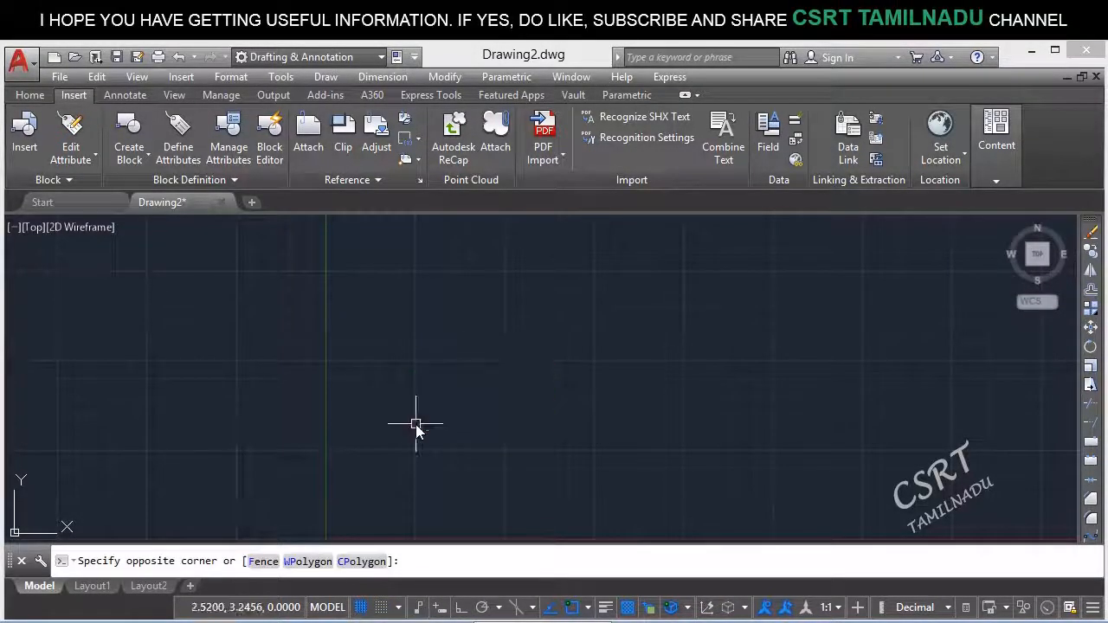
left_click(415, 424)
type("I")
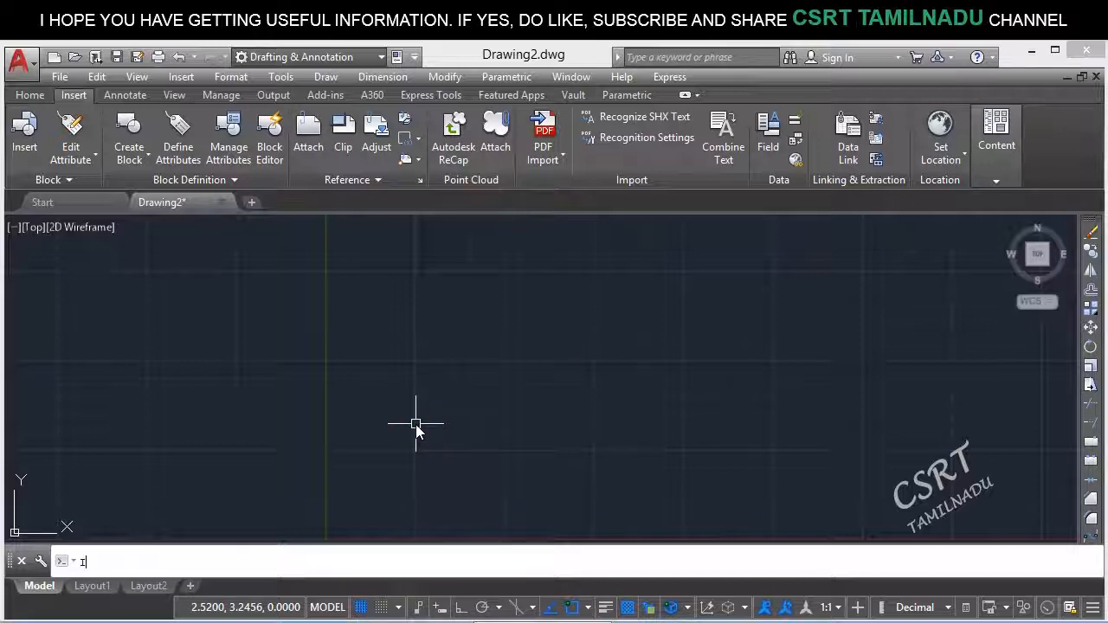
type("NSERTO")
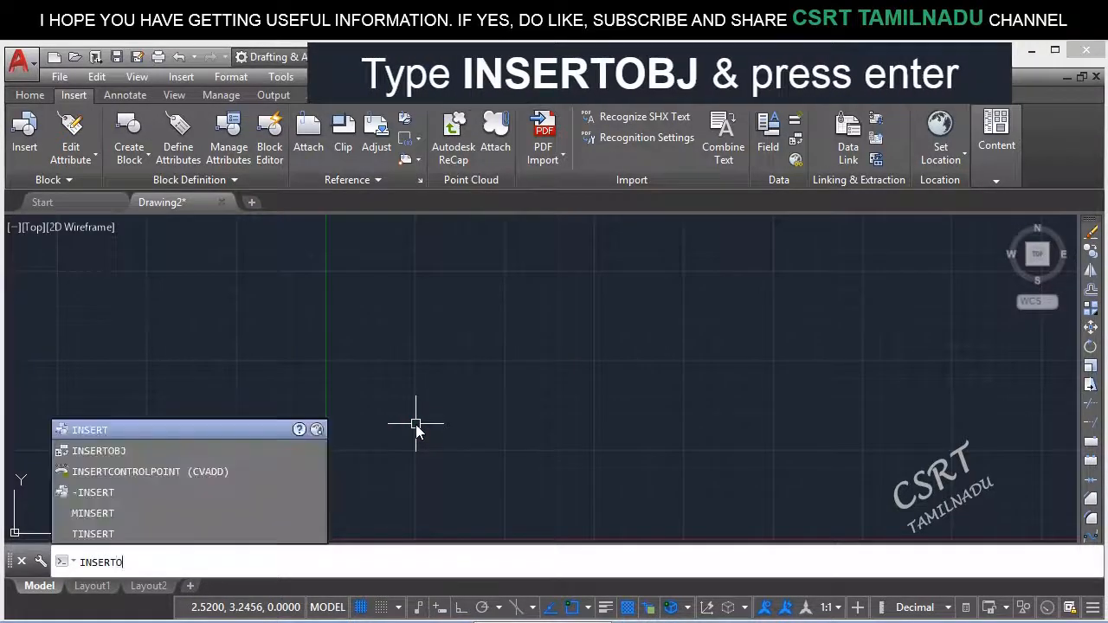
type("BJ")
key("Return")
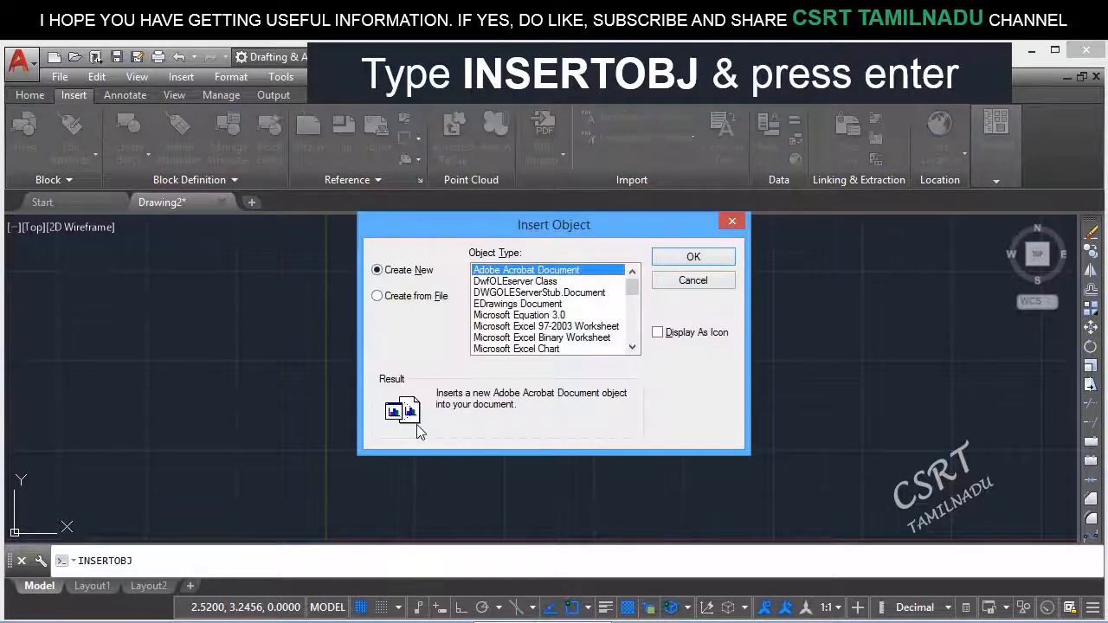
key("Escape")
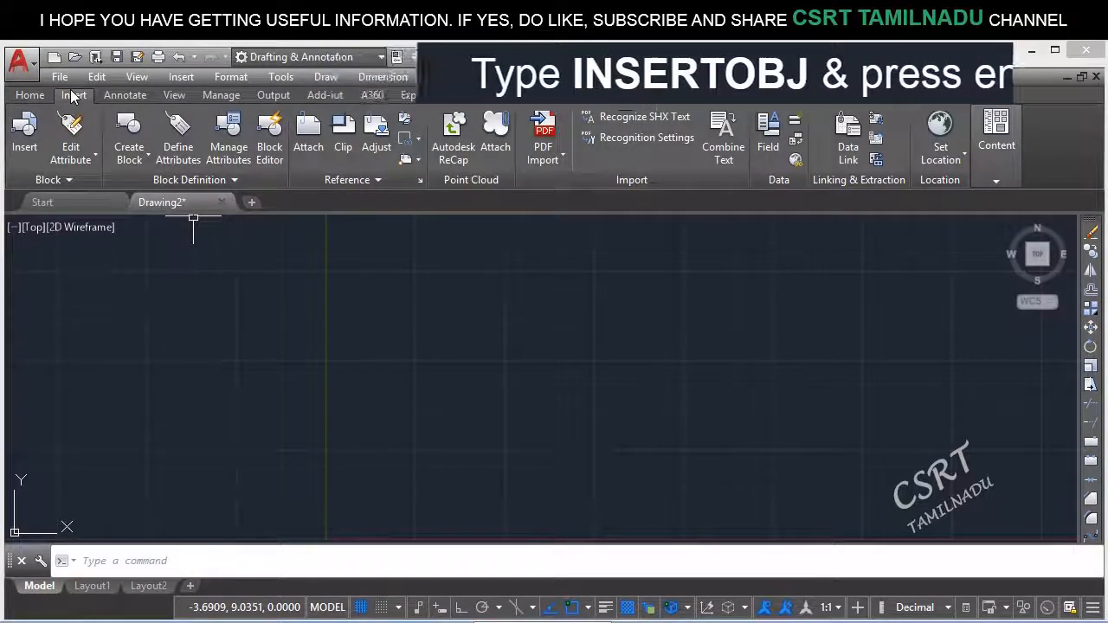
left_click(797, 139)
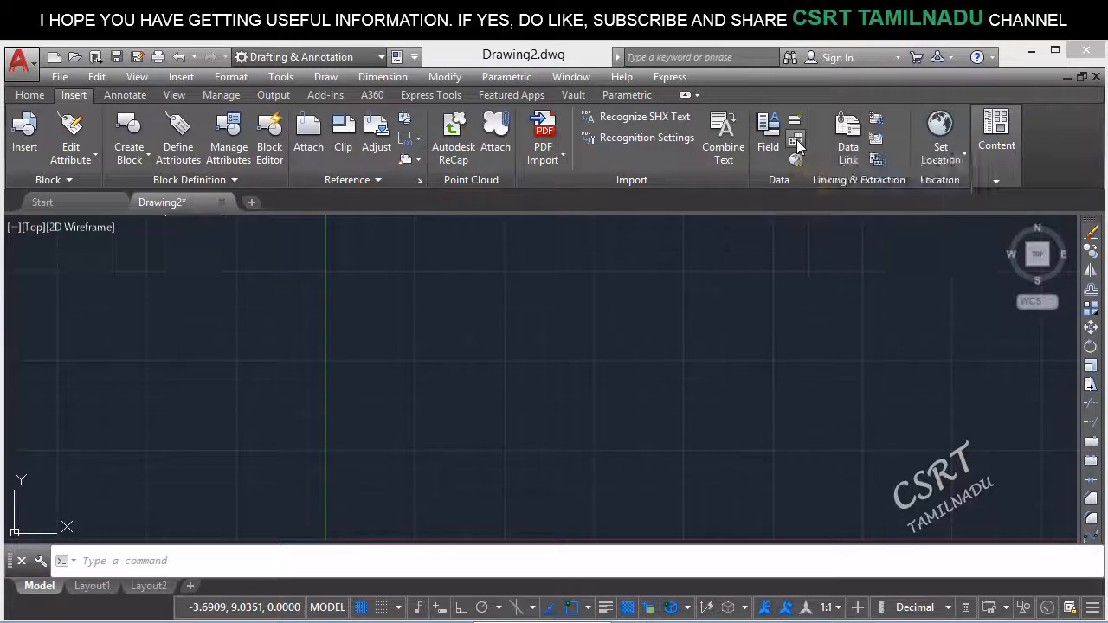
key("Escape")
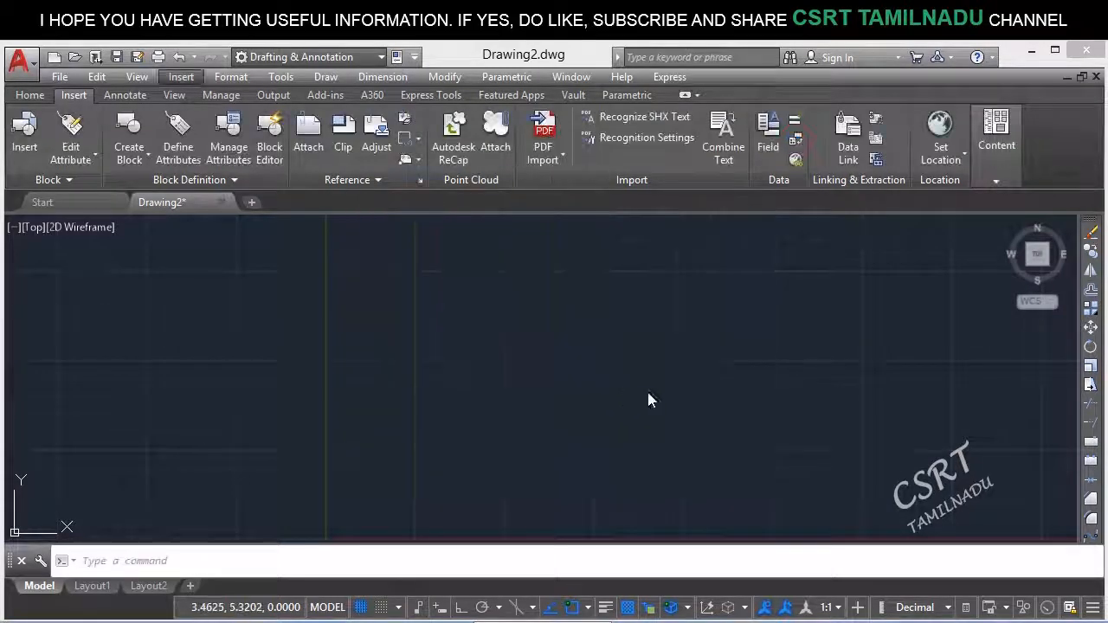
left_click(181, 77)
left_click(242, 373)
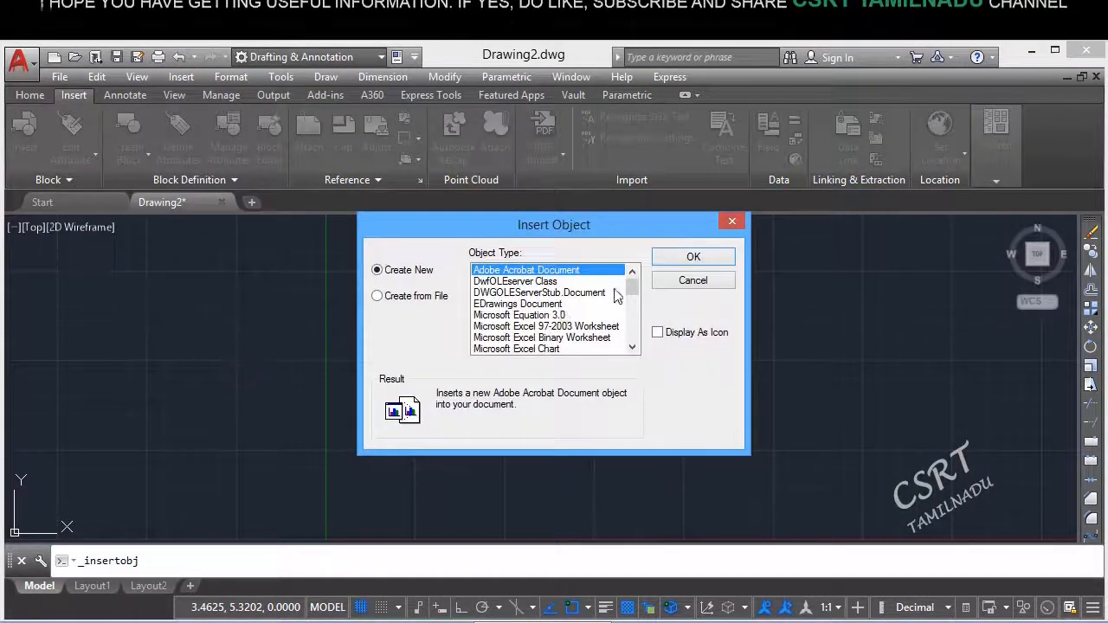
left_click(703, 282)
Insert a newly created Wordpad Document object into the drawing.
key("Return")
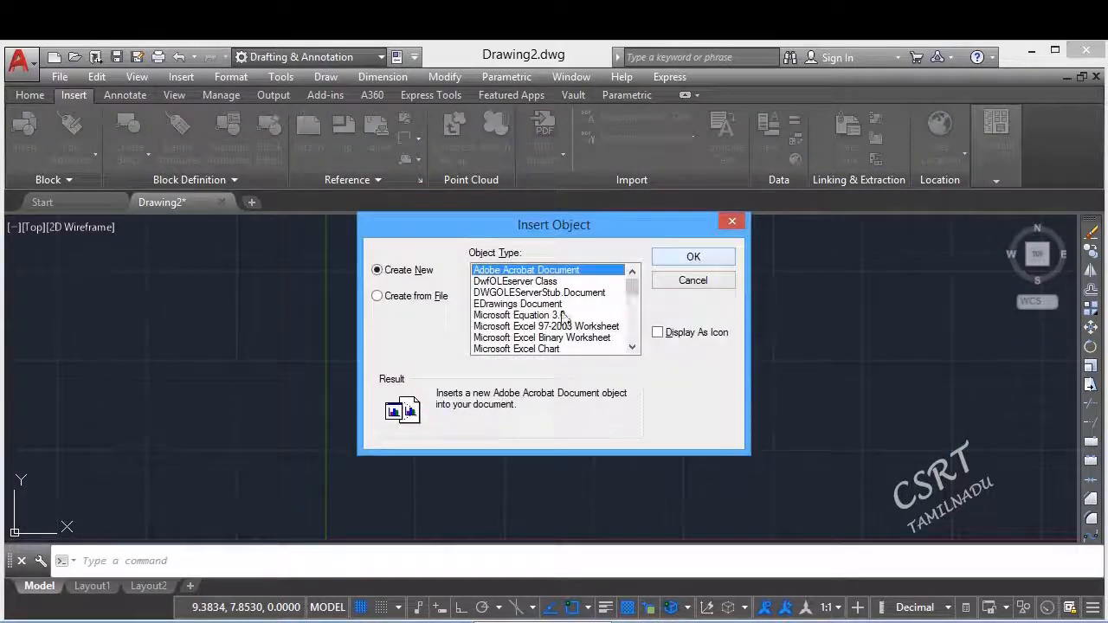
left_click_drag(606, 223, 678, 160)
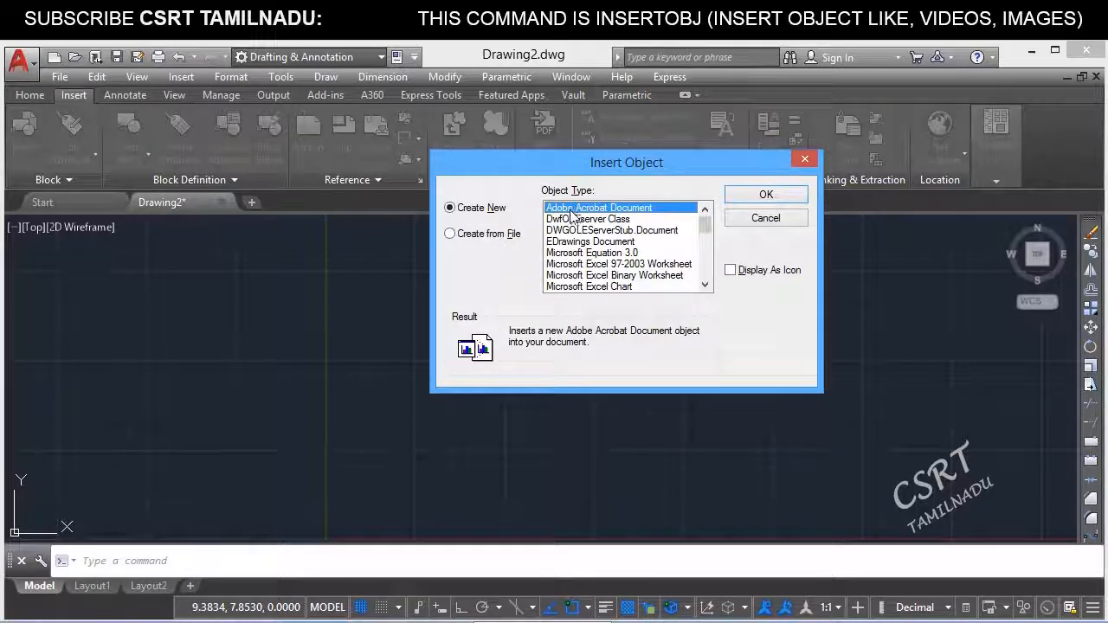
left_click(496, 238)
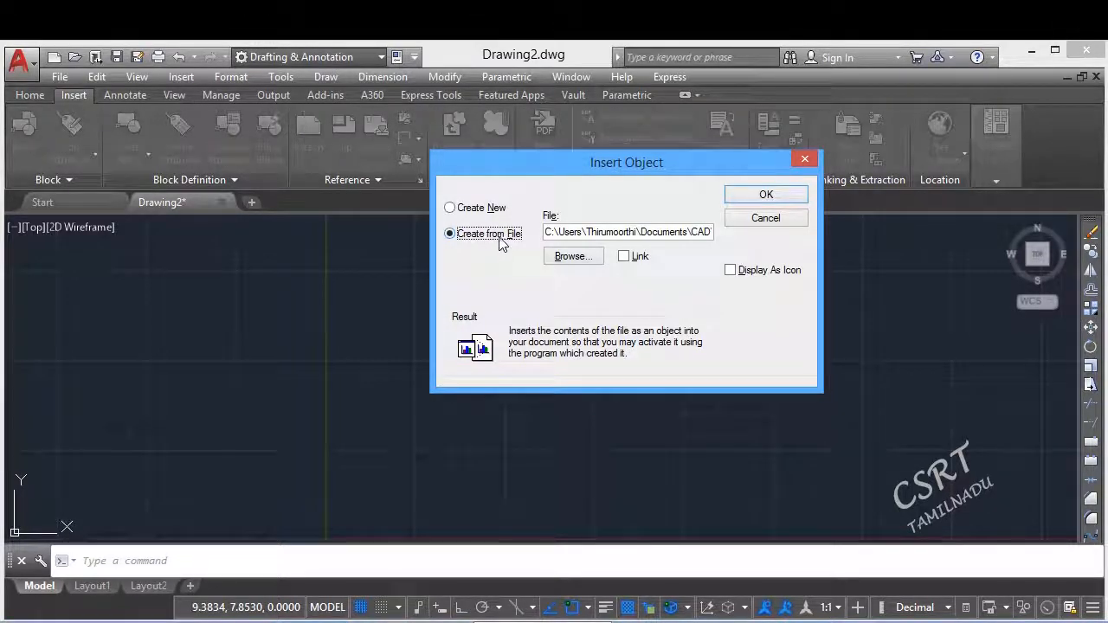
left_click(490, 209)
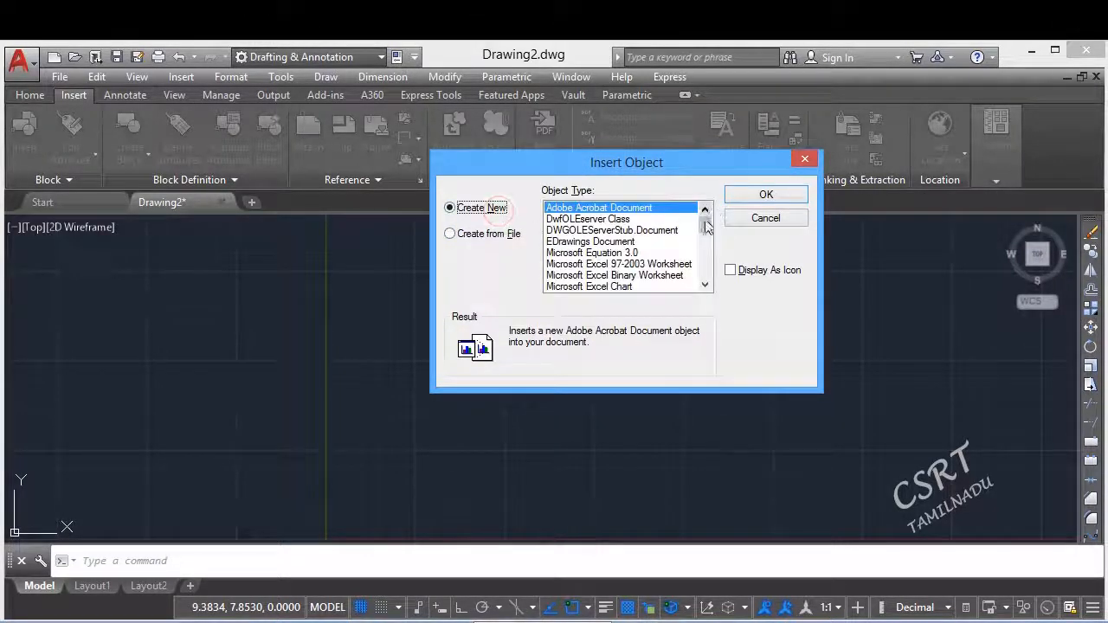
mouse_move(703, 224)
left_mouse_down()
mouse_move(714, 273)
mouse_move(707, 223)
left_mouse_up()
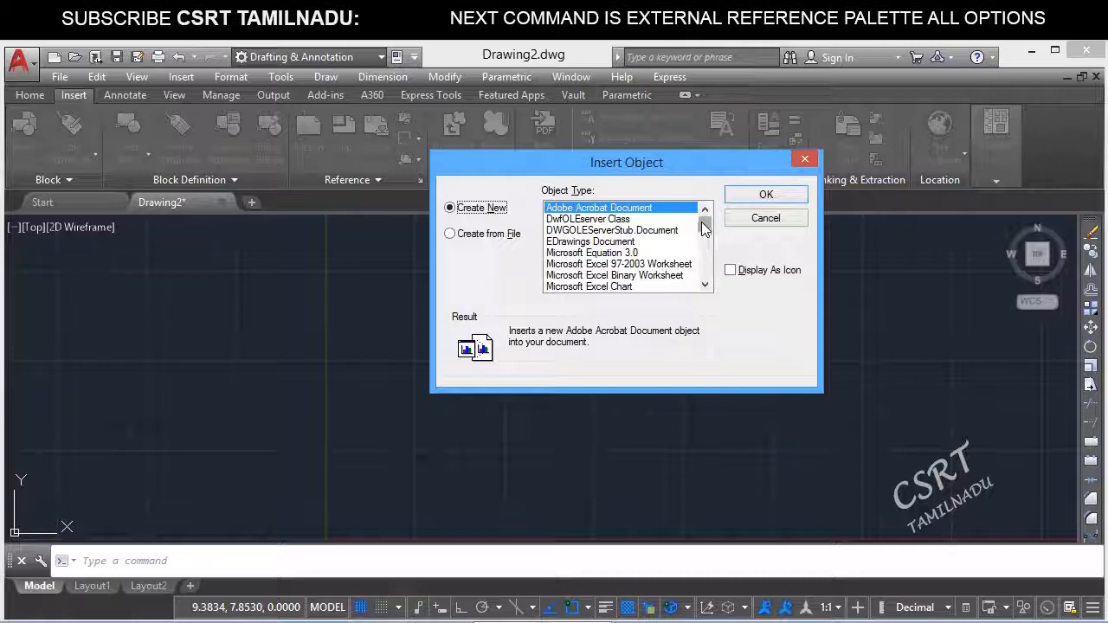
left_click_drag(702, 222, 707, 287)
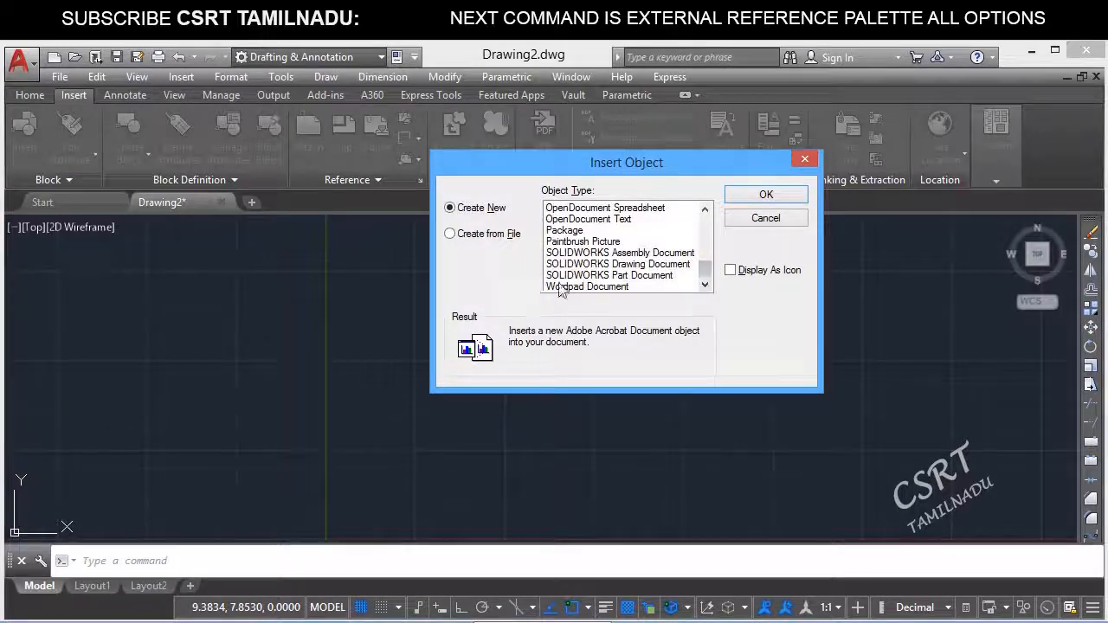
left_click(610, 288)
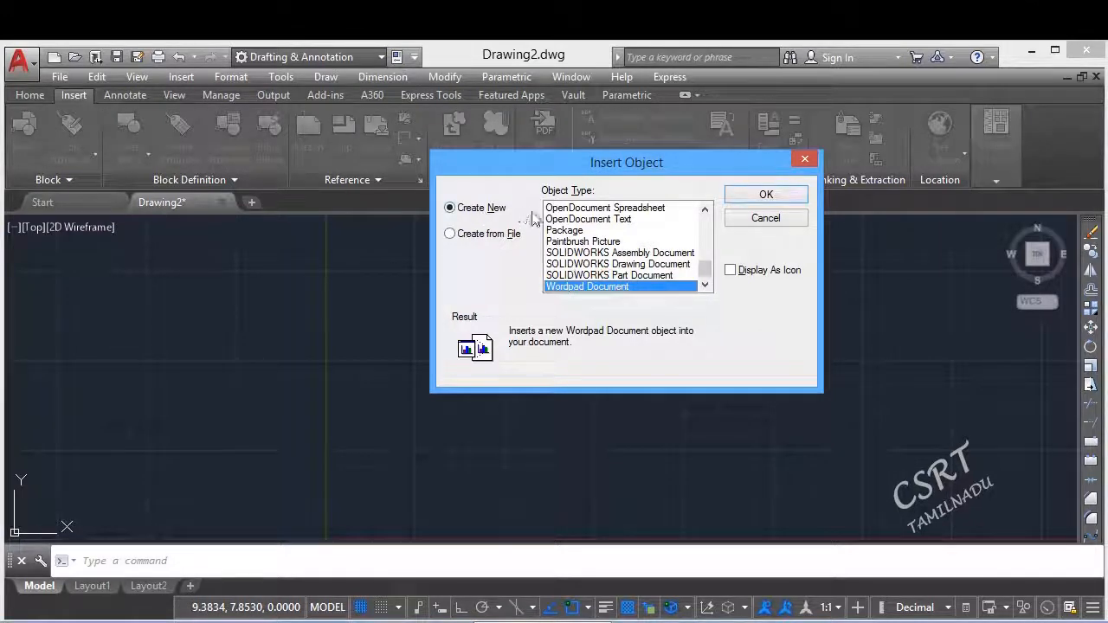
left_click(774, 198)
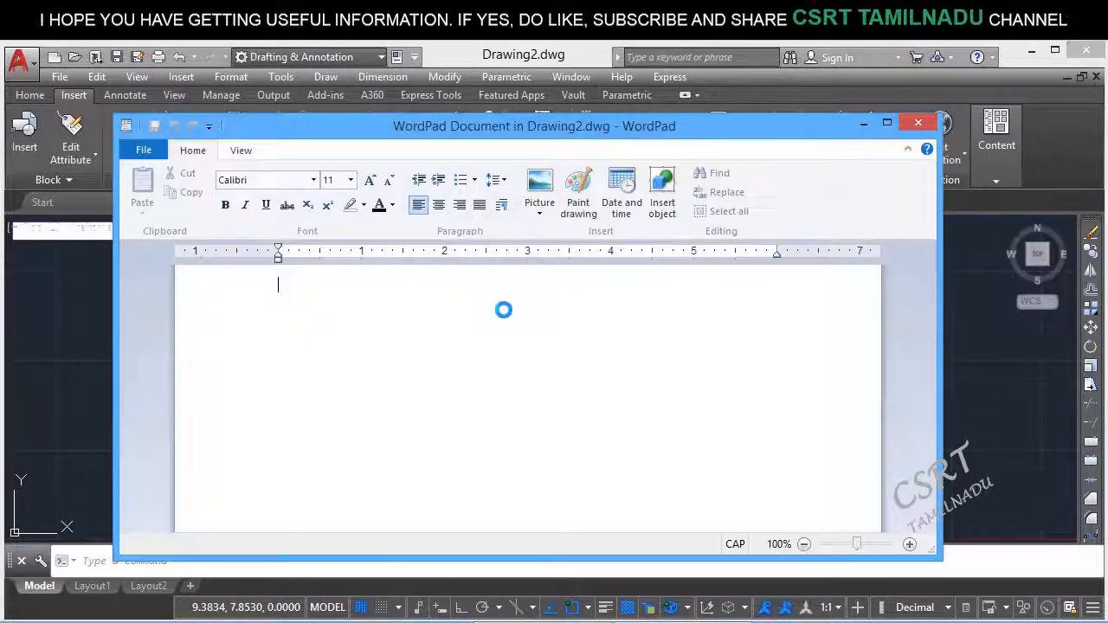
Write "THIS VIDEO IS ABOUT OLE OBJECT" in the WordPad document, return to the drawing, and reopen the embedded object to check it.
type("THIS VIDEO IS ABOUT OLE OBJECT")
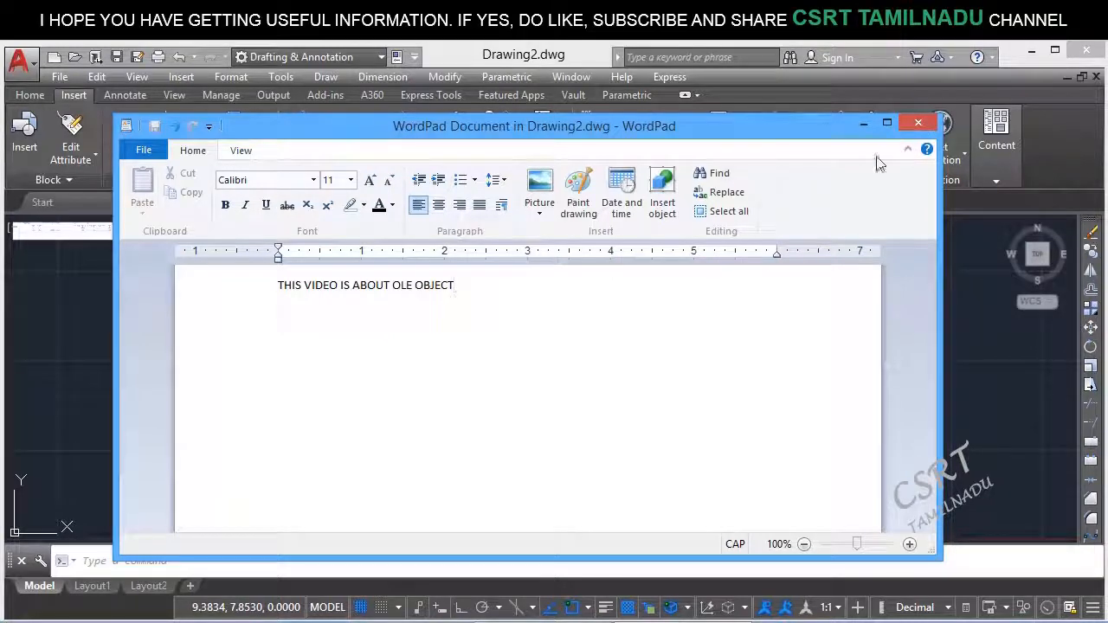
left_click(916, 126)
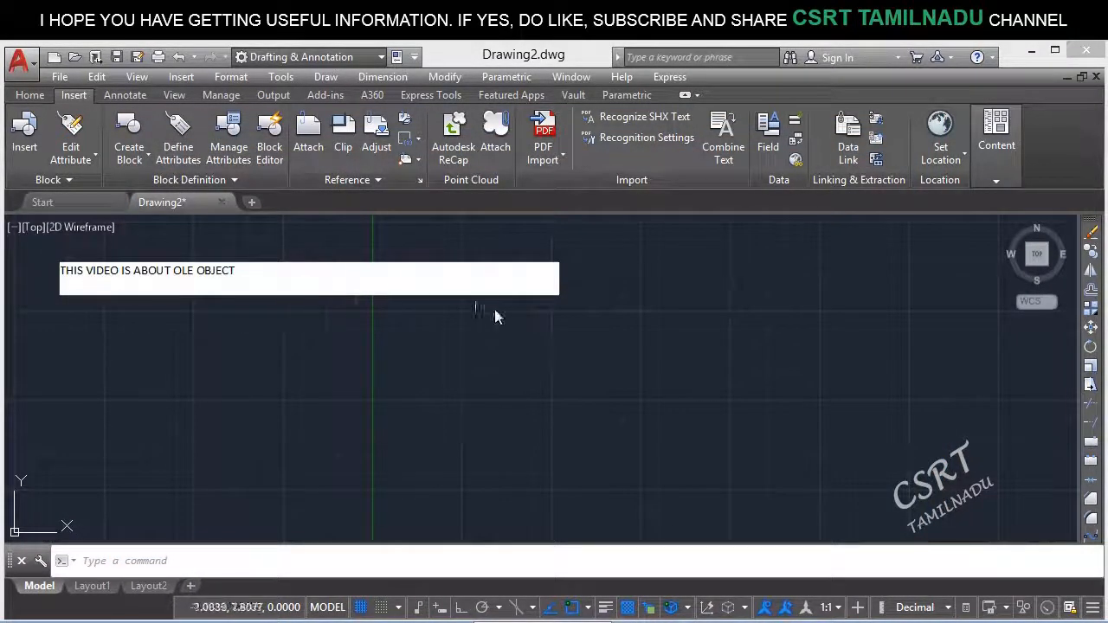
double_click(228, 276)
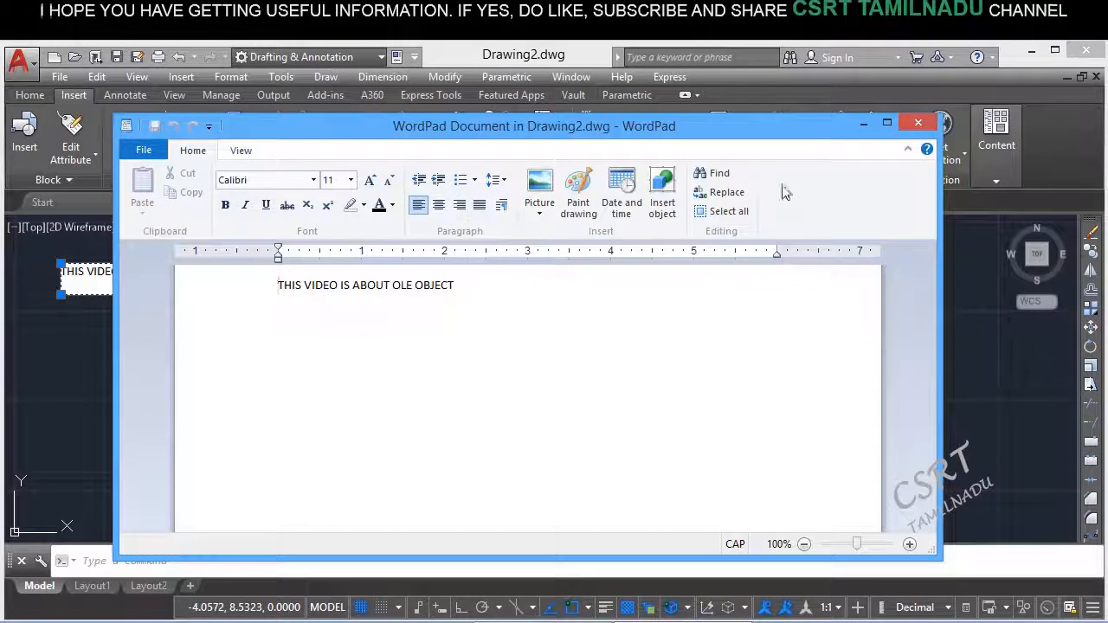
left_click(923, 124)
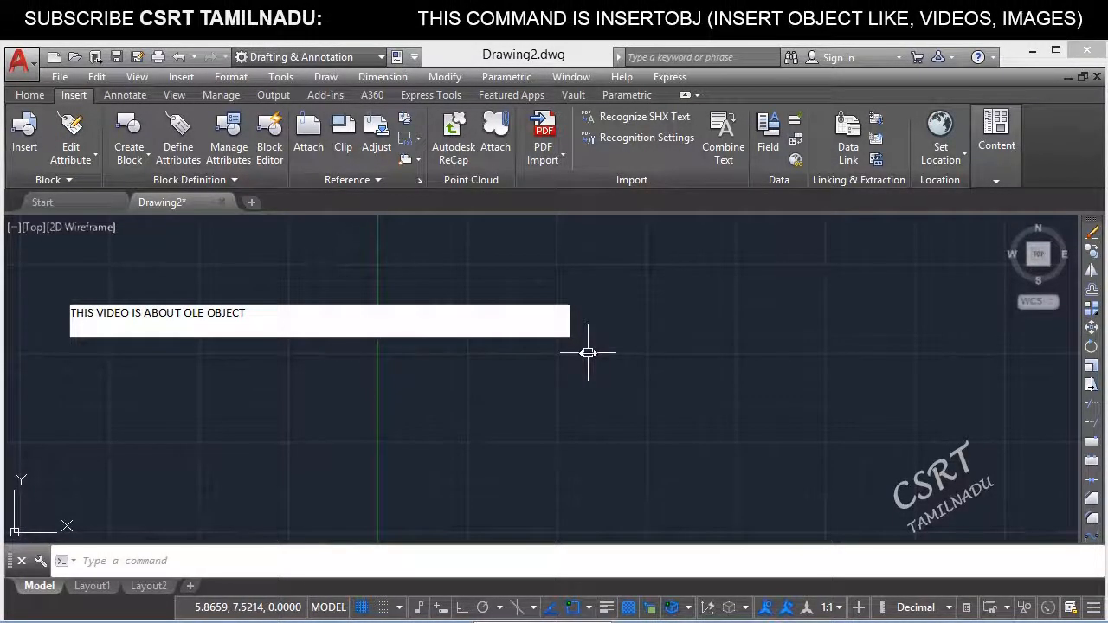
Insert a new Microsoft Word Document object displayed as an icon, containing the text "WORK", and return to the drawing.
type("INSER")
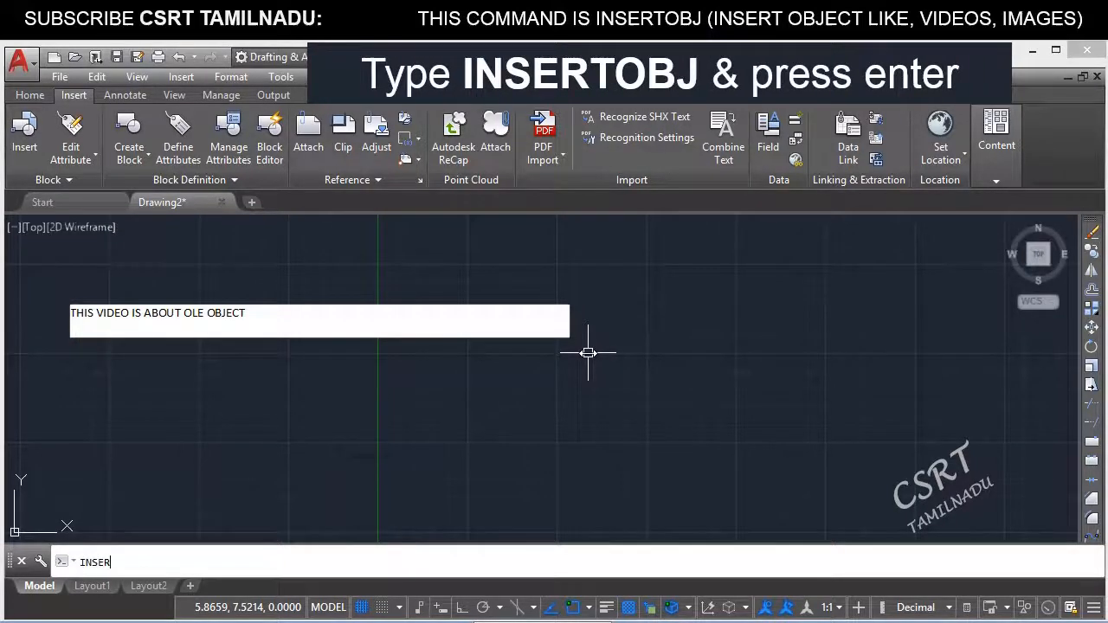
type("TOBN")
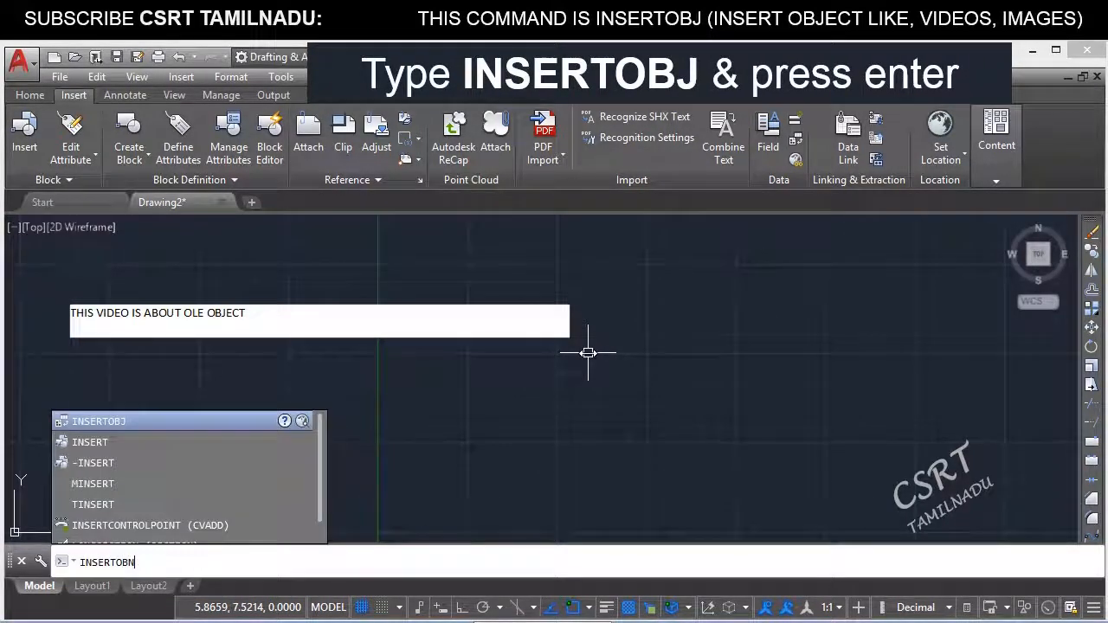
key("Return")
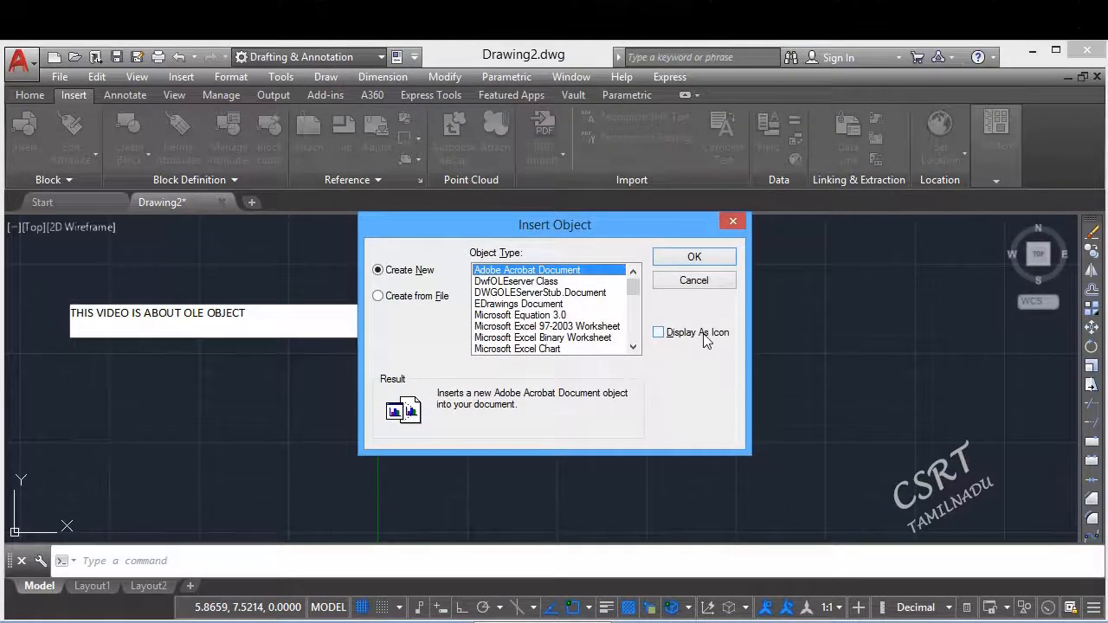
left_click_drag(629, 295, 635, 320)
left_click(580, 293)
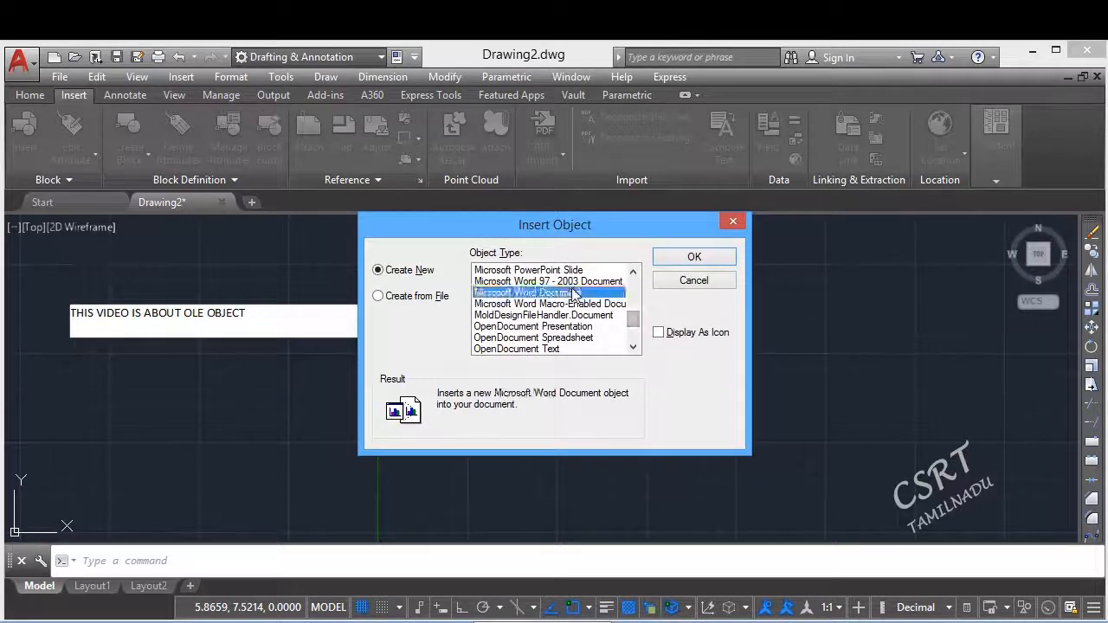
left_click(692, 335)
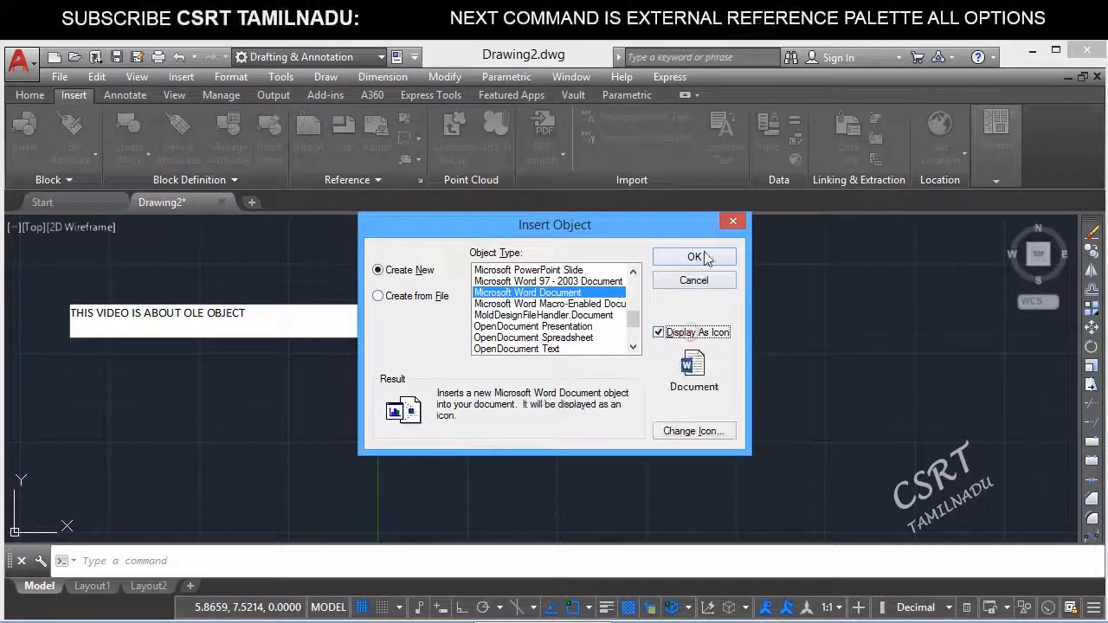
left_click(698, 256)
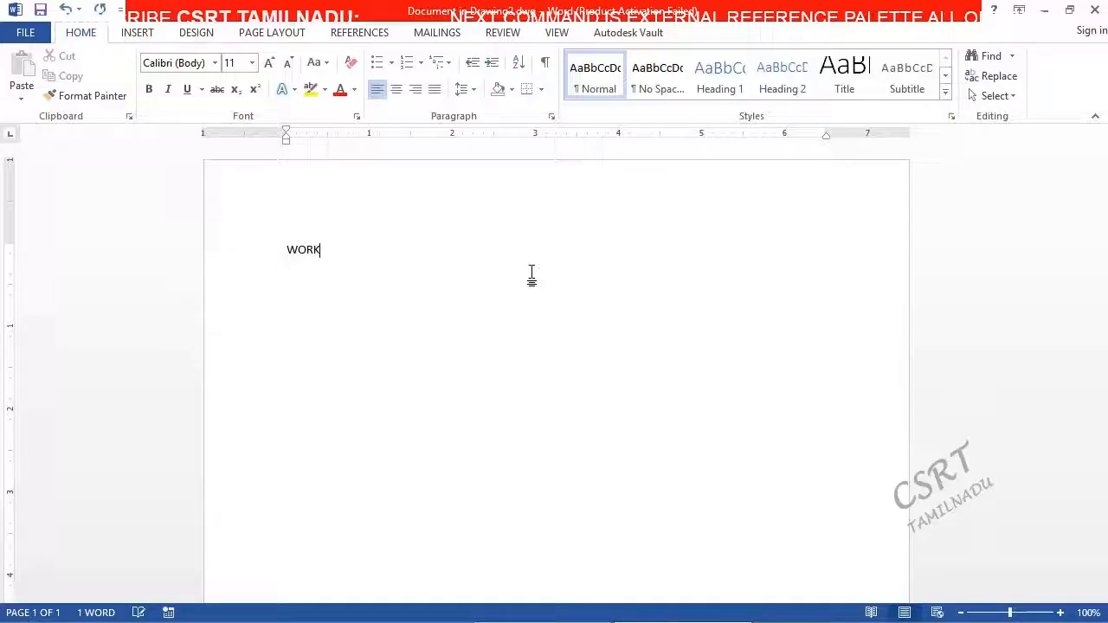
left_click(1095, 9)
Move the Word document icon to the right of the WordPad text object, and open the document to check its content.
left_click(44, 269)
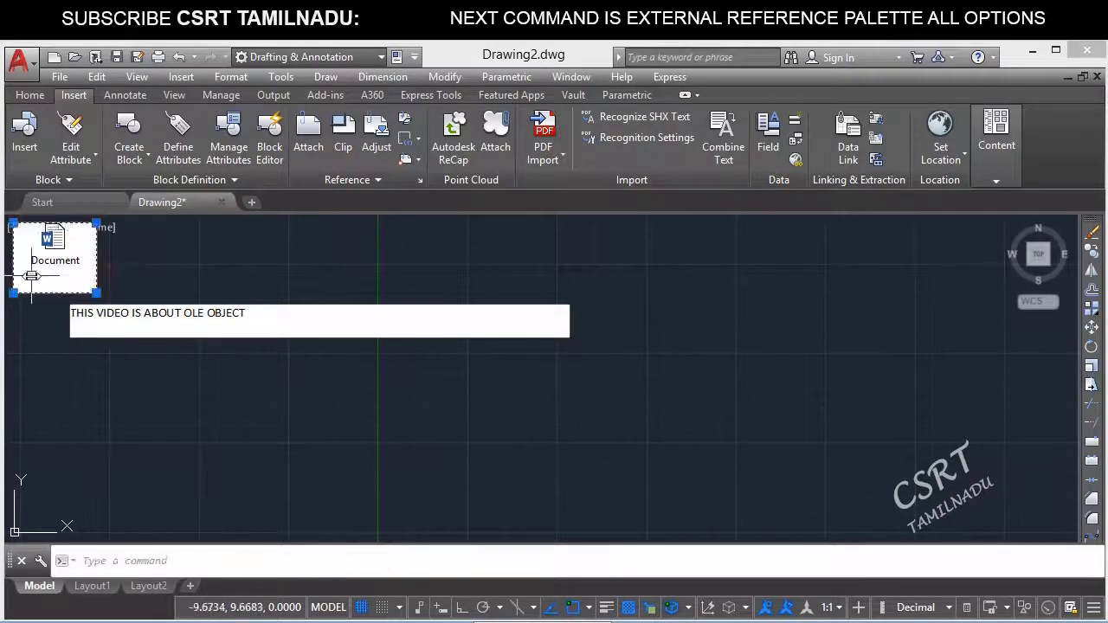
type("m")
key("Return")
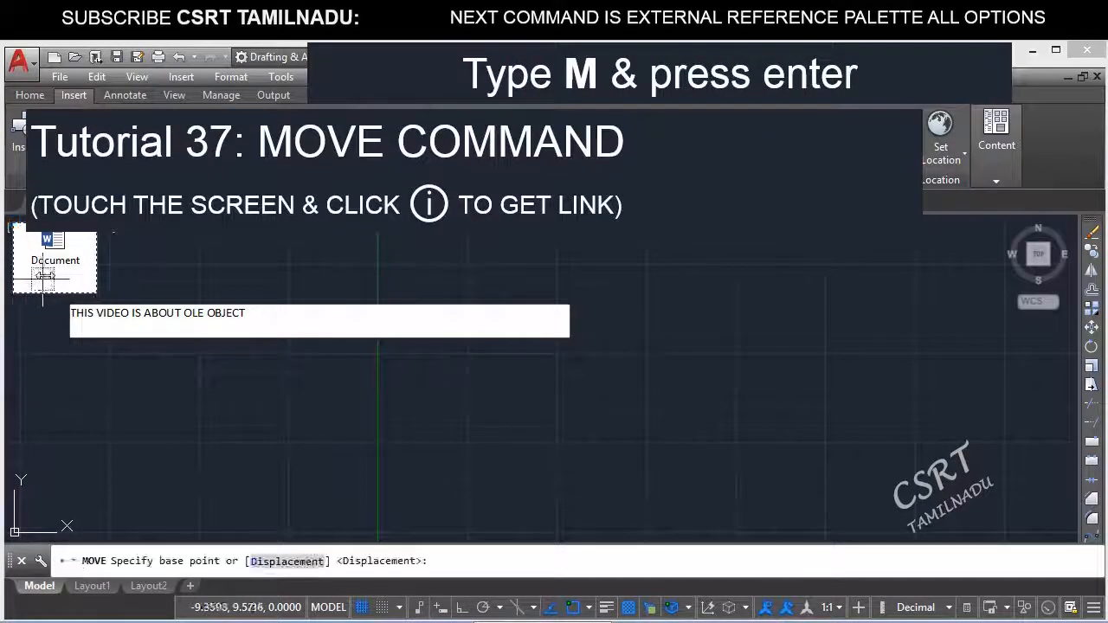
left_click(62, 263)
left_click(715, 352)
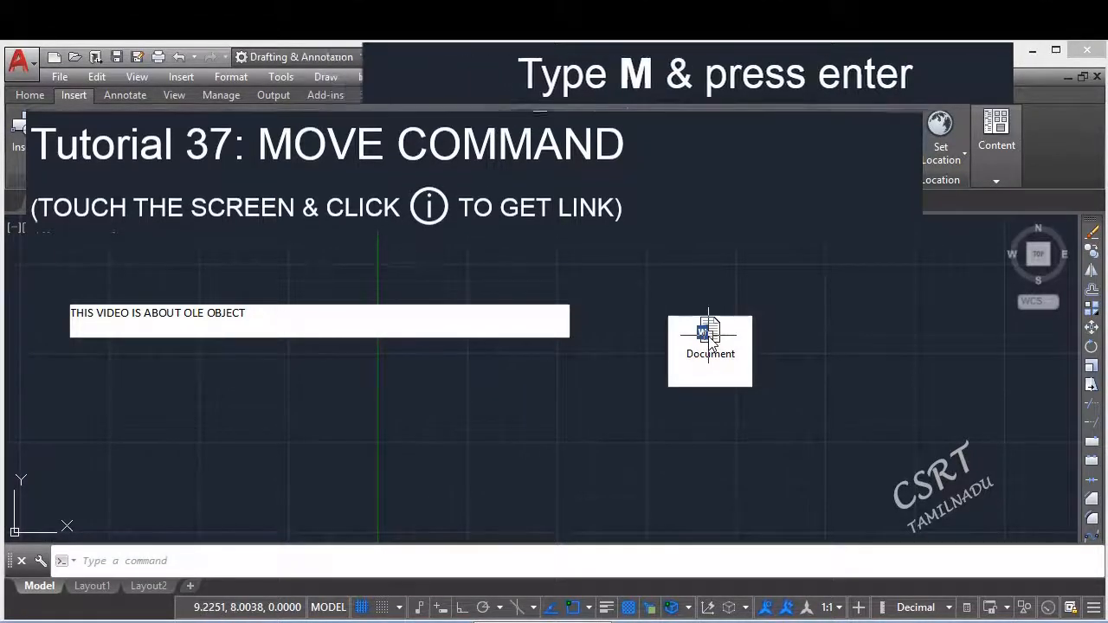
double_click(708, 334)
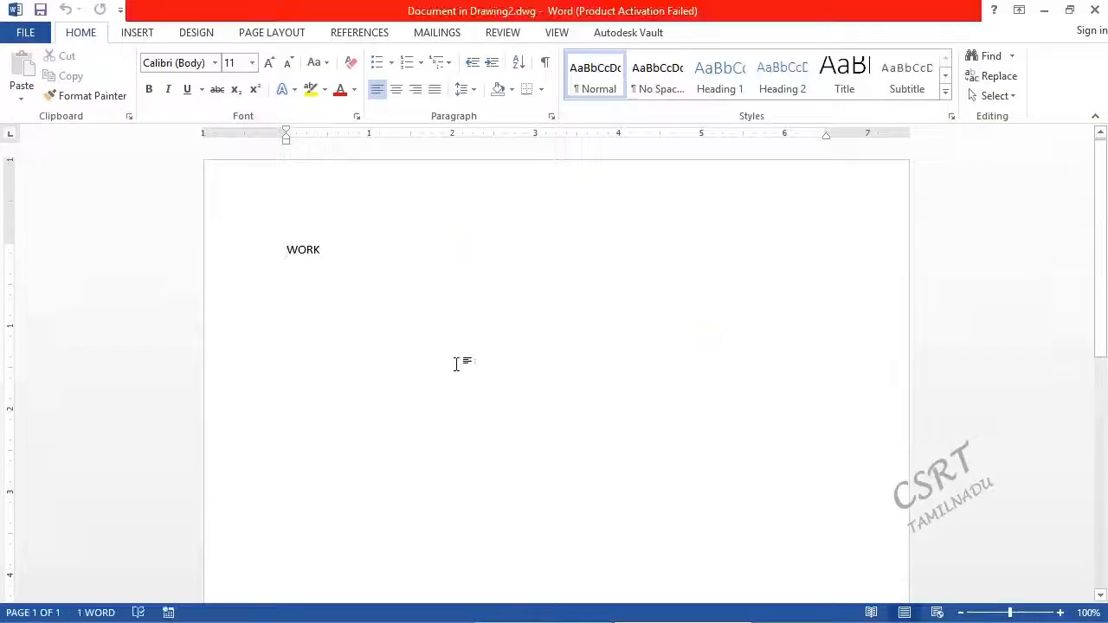
left_click(1096, 9)
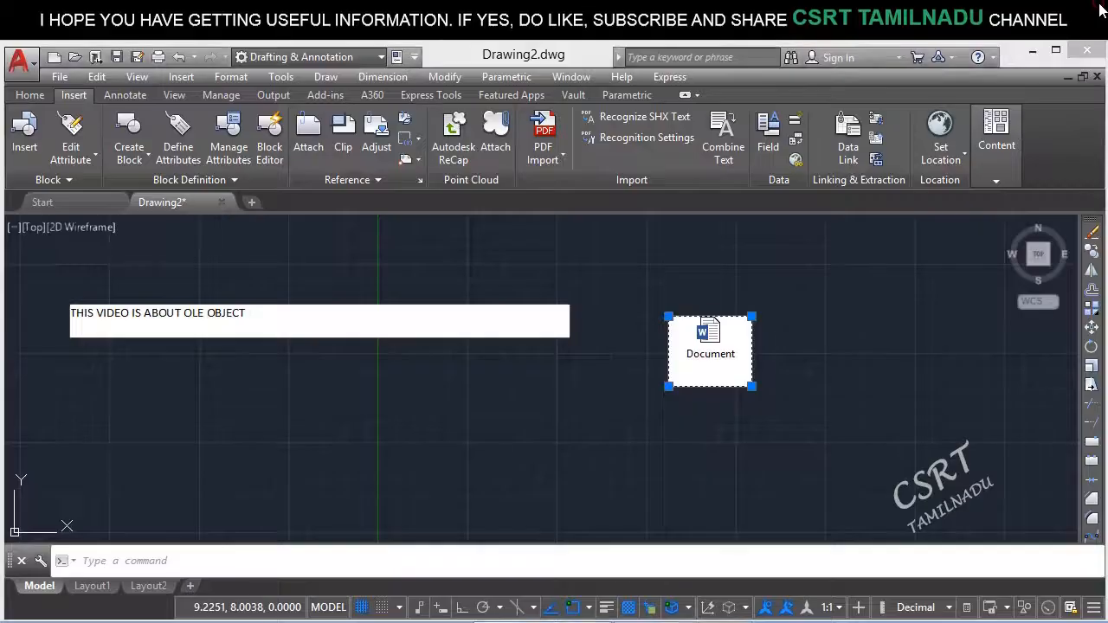
Start INSERTOBJ and set up a new Microsoft Word Document object displayed as an icon.
type("INSE")
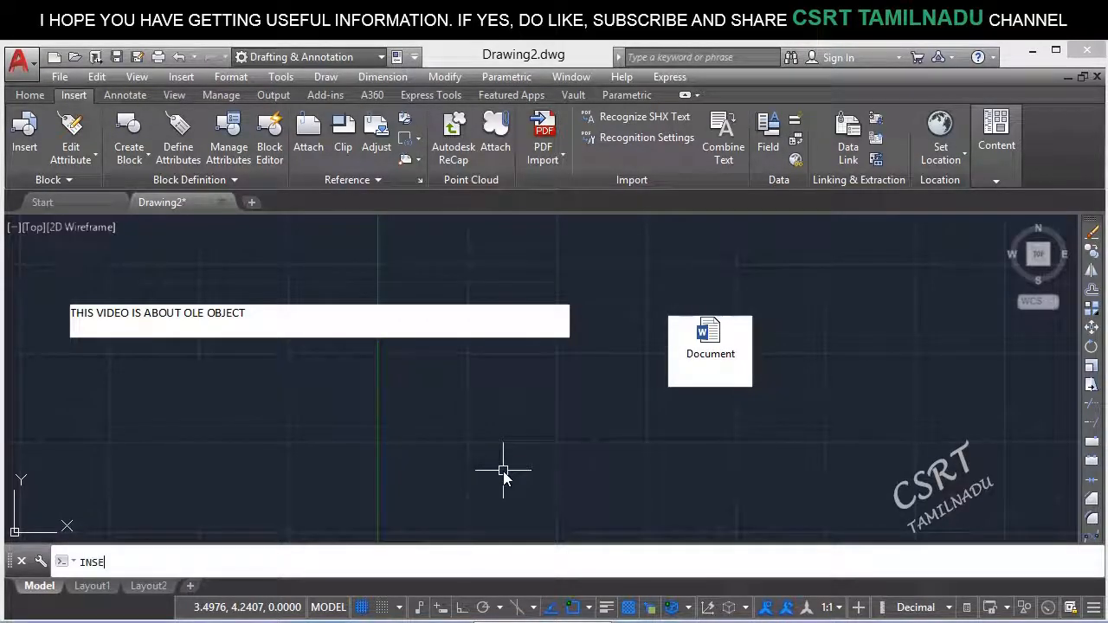
type("RTOBJ")
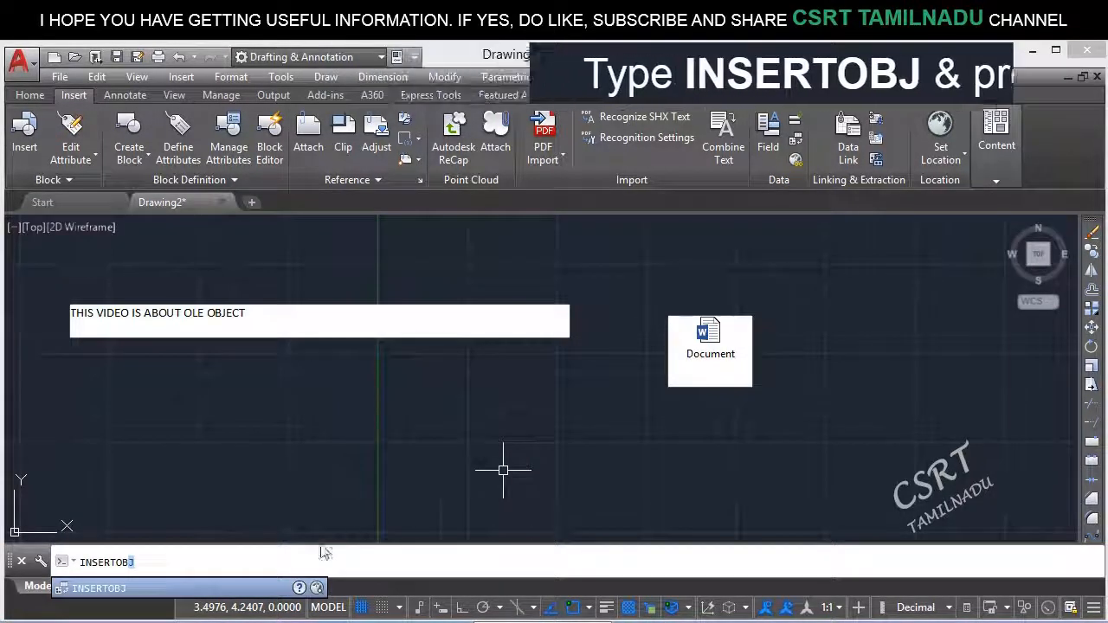
key("Return")
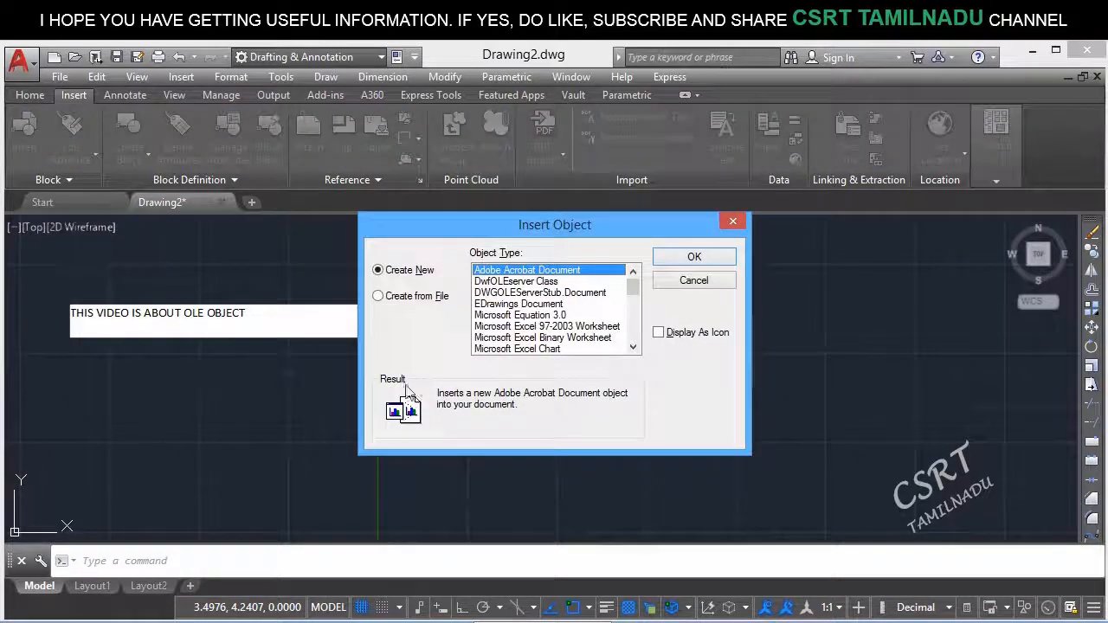
left_click(690, 334)
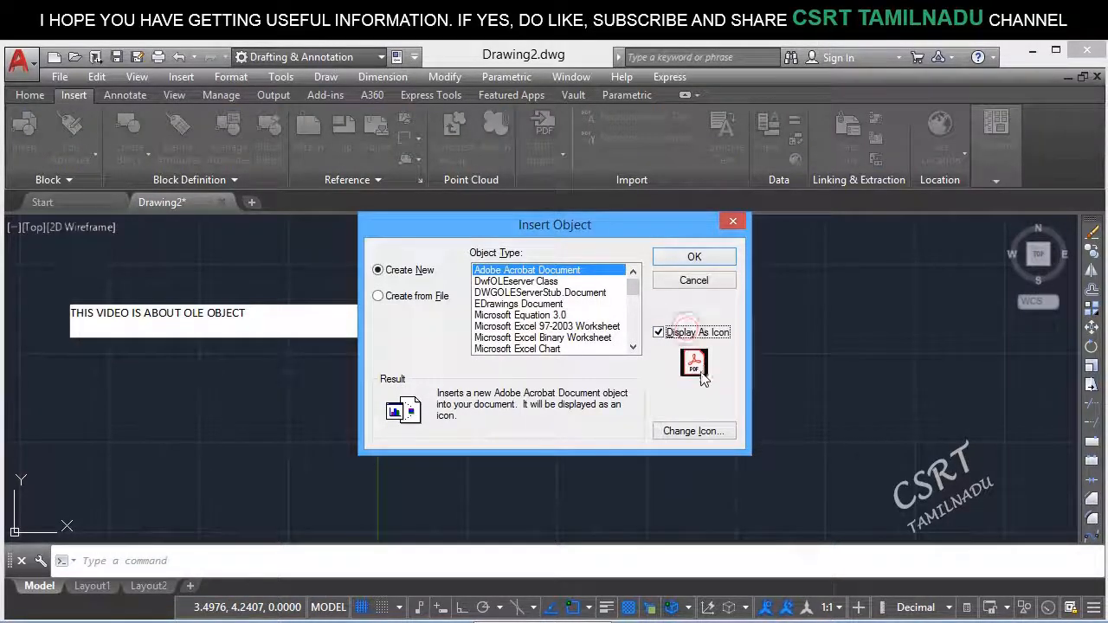
left_click(545, 315)
scroll(557, 325, "down", 4)
scroll(556, 325, "down", 1)
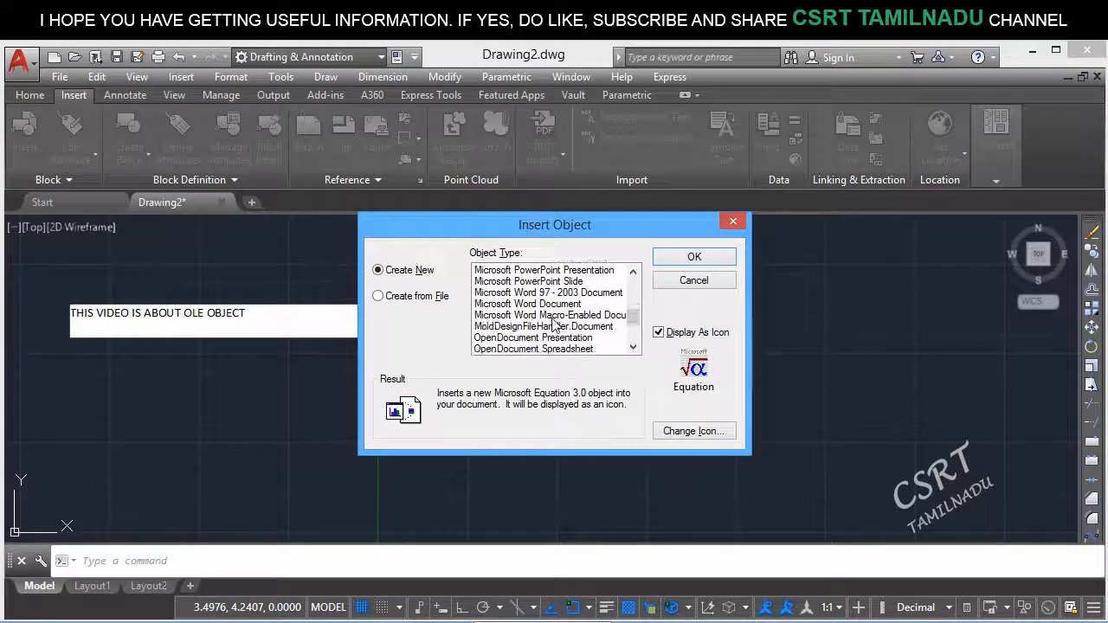
left_click(554, 304)
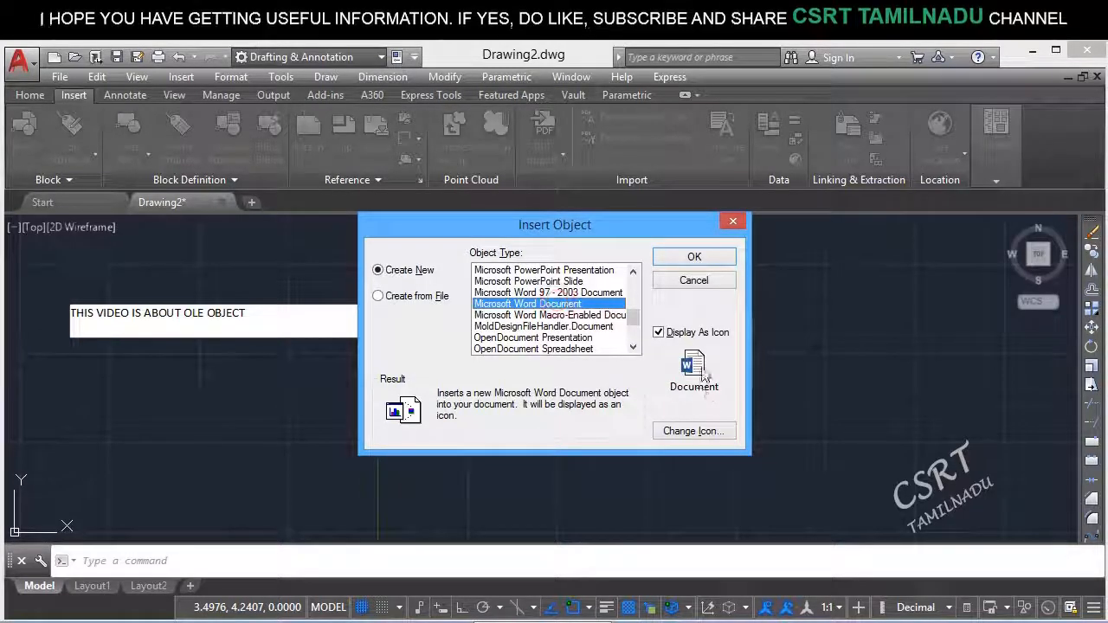
Change the Word document object's icon to the last one in the icon list.
left_click(703, 431)
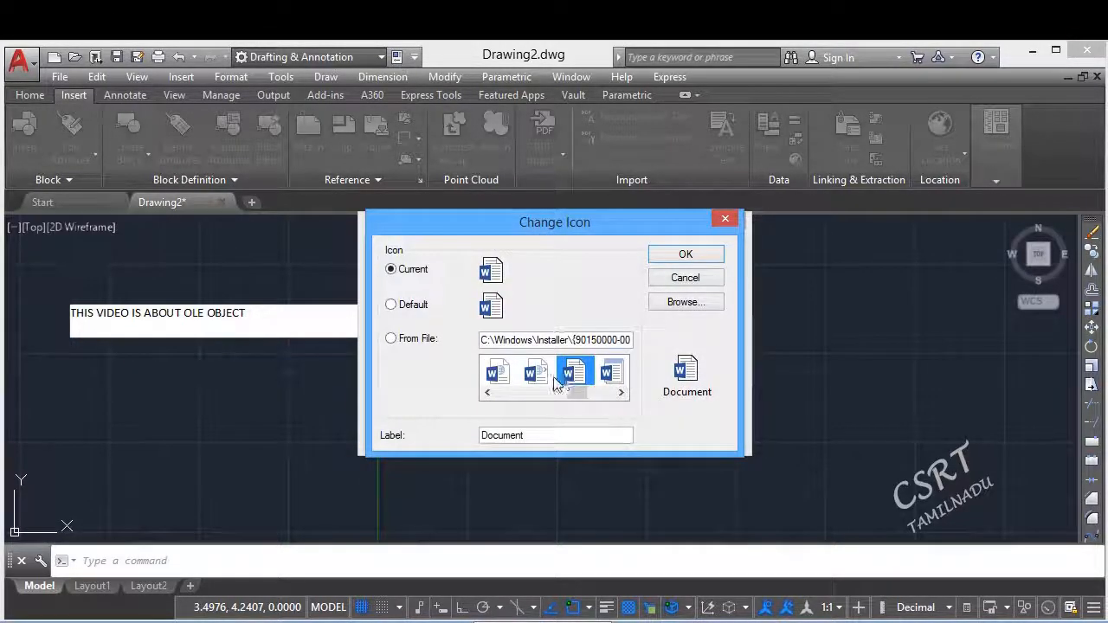
left_click(621, 392)
left_click(621, 392)
left_click(624, 393)
left_click(625, 393)
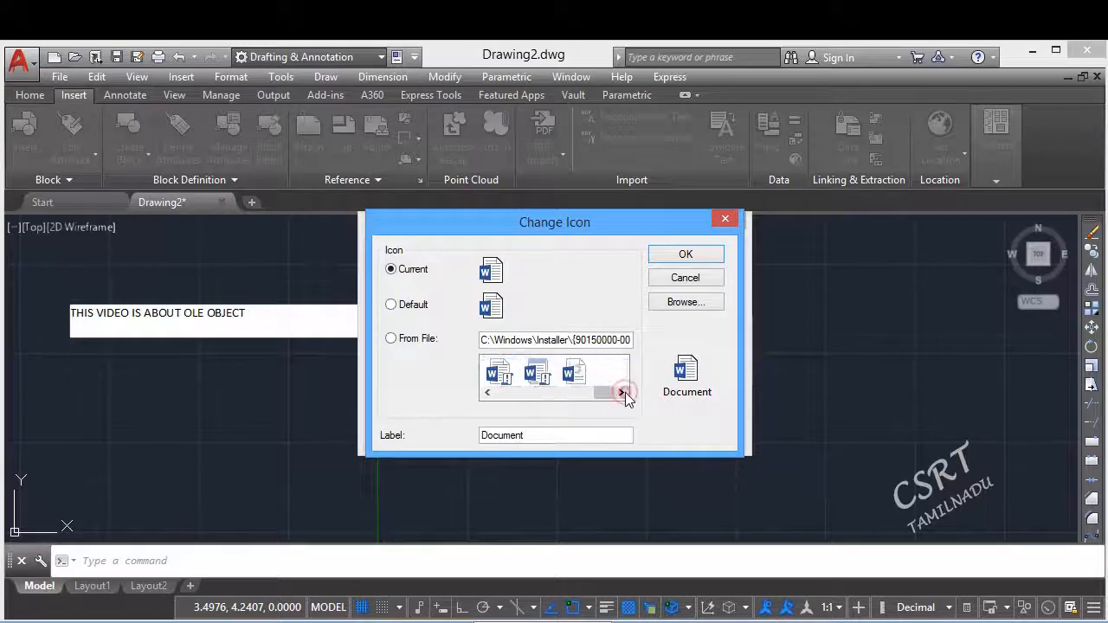
left_click(578, 374)
left_click(702, 261)
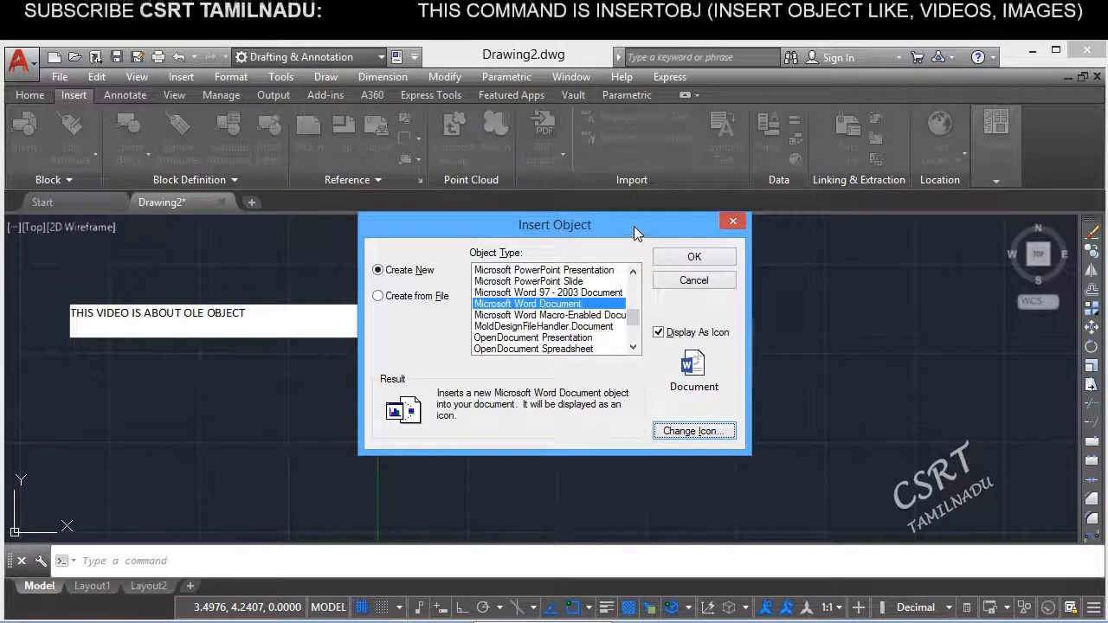
Insert the MOTO JPG image from the Documents > CAD folder as an object created from file.
left_click_drag(634, 226, 902, 250)
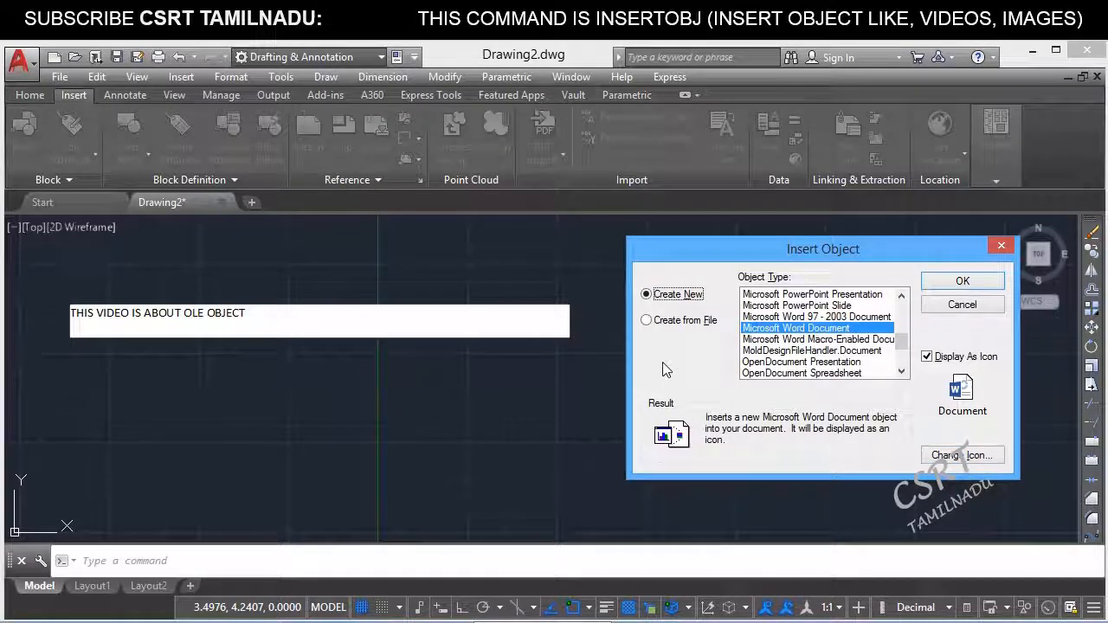
left_click(690, 297)
left_click(688, 321)
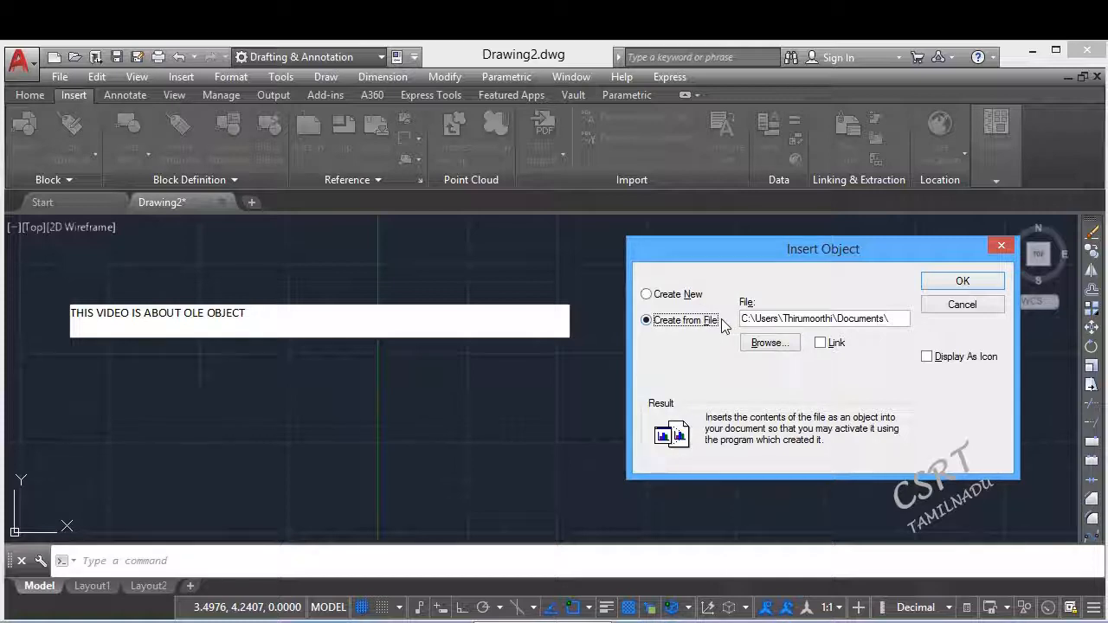
left_click(769, 342)
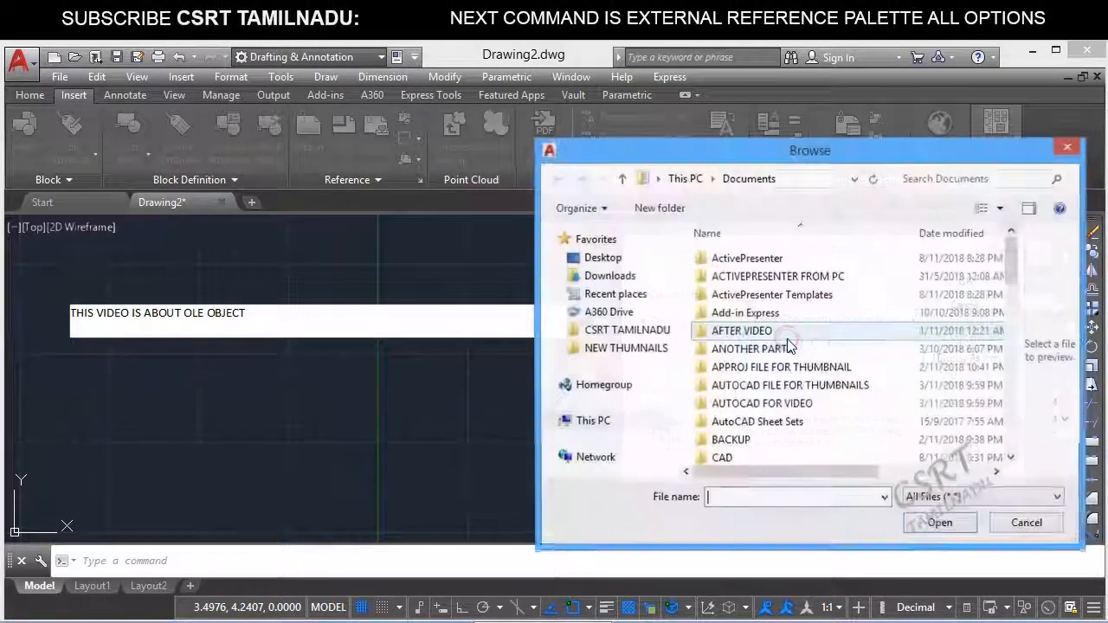
double_click(725, 458)
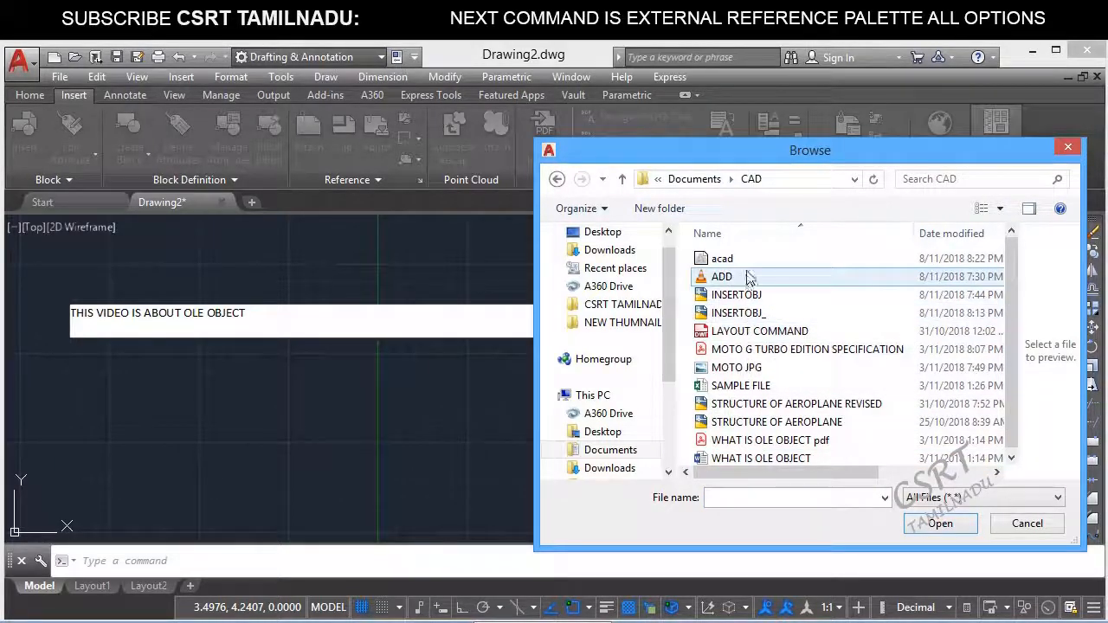
left_click(752, 368)
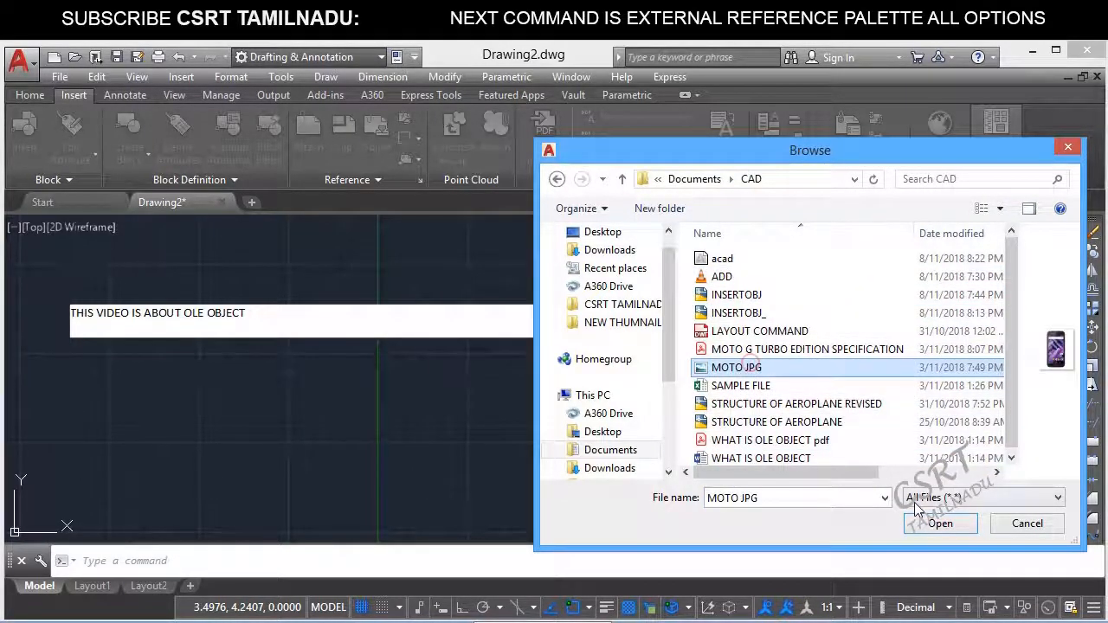
left_click(940, 523)
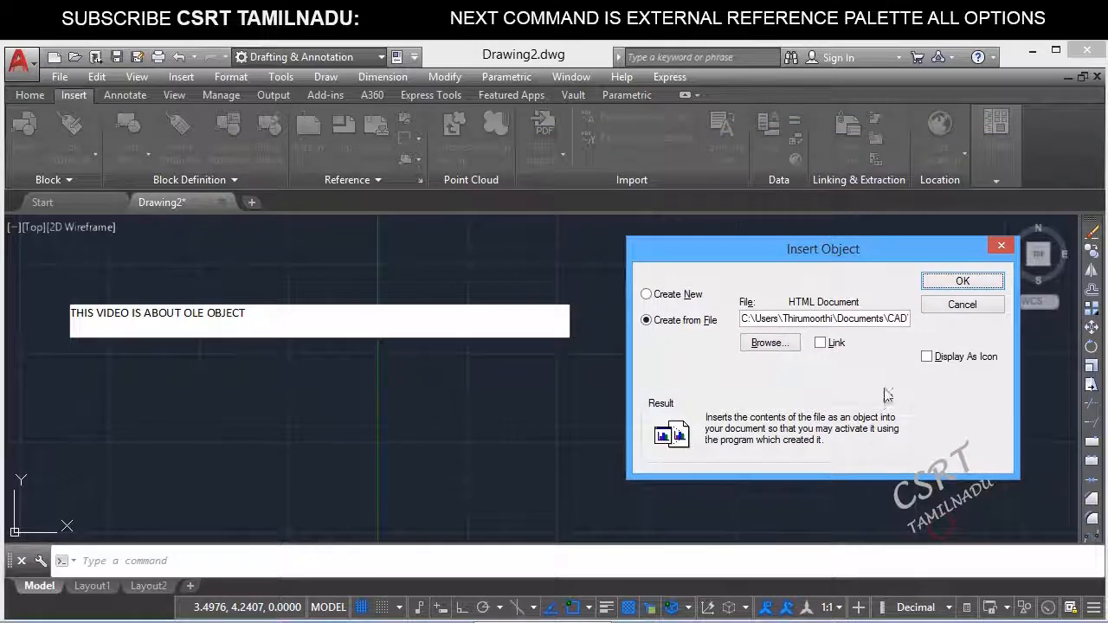
left_click_drag(960, 251, 692, 229)
left_click(693, 255)
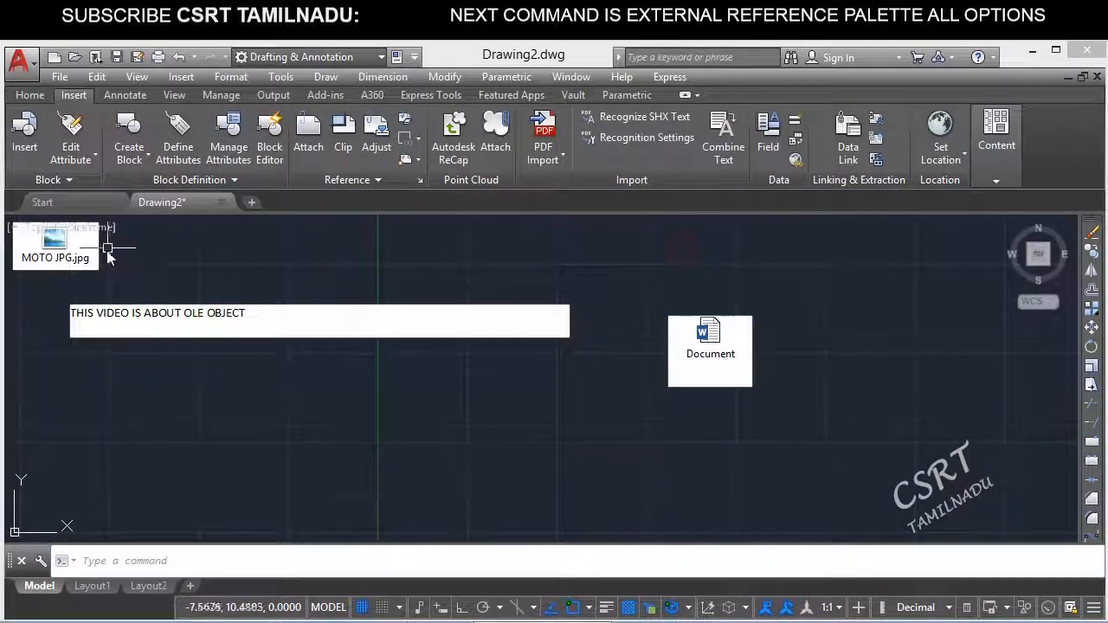
Move the MOTO JPG.jpg object below the Word document icon, and open it to check the image.
left_click(110, 259)
left_click(40, 257)
type("m")
key("Return")
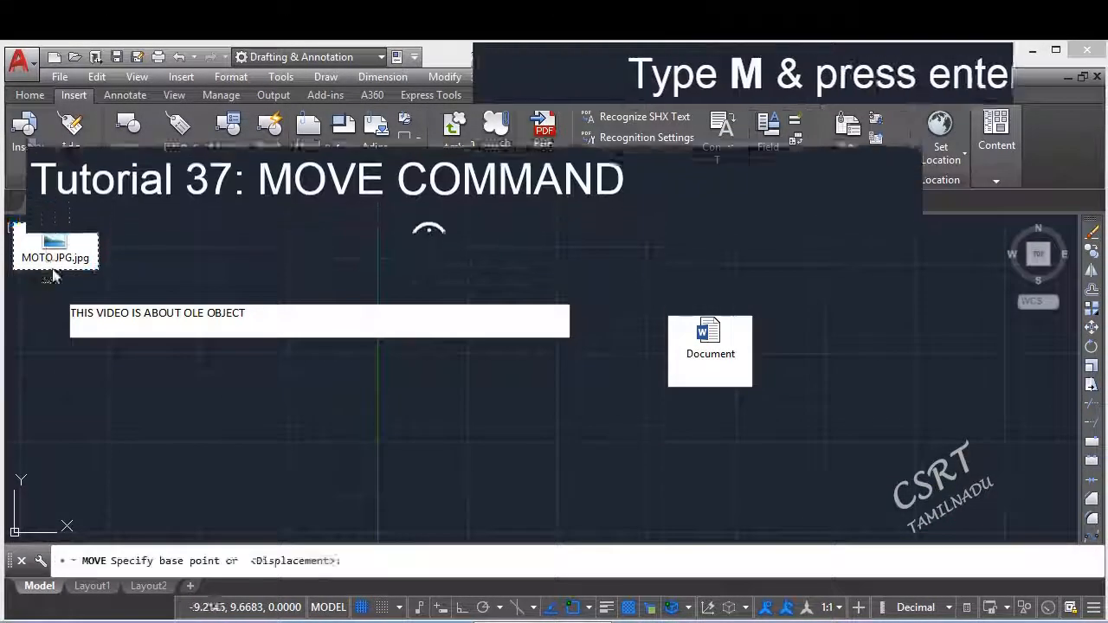
left_click(56, 272)
left_click(661, 474)
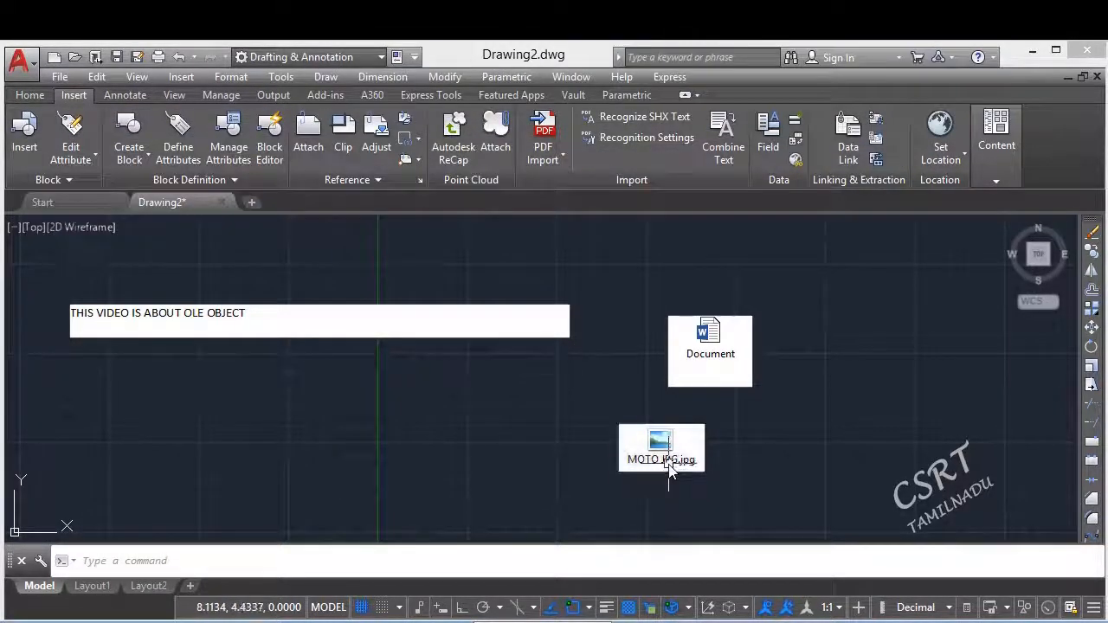
left_click(669, 463)
double_click(669, 463)
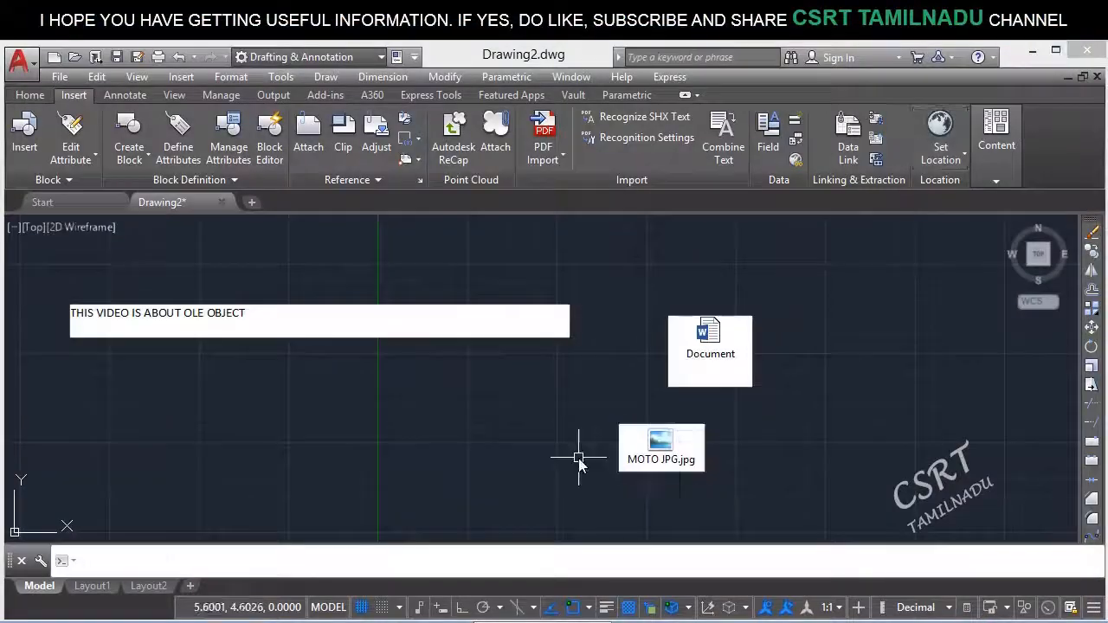
Insert the ADD video from the CAD folder as an object created from file.
type("INSERTOBJ")
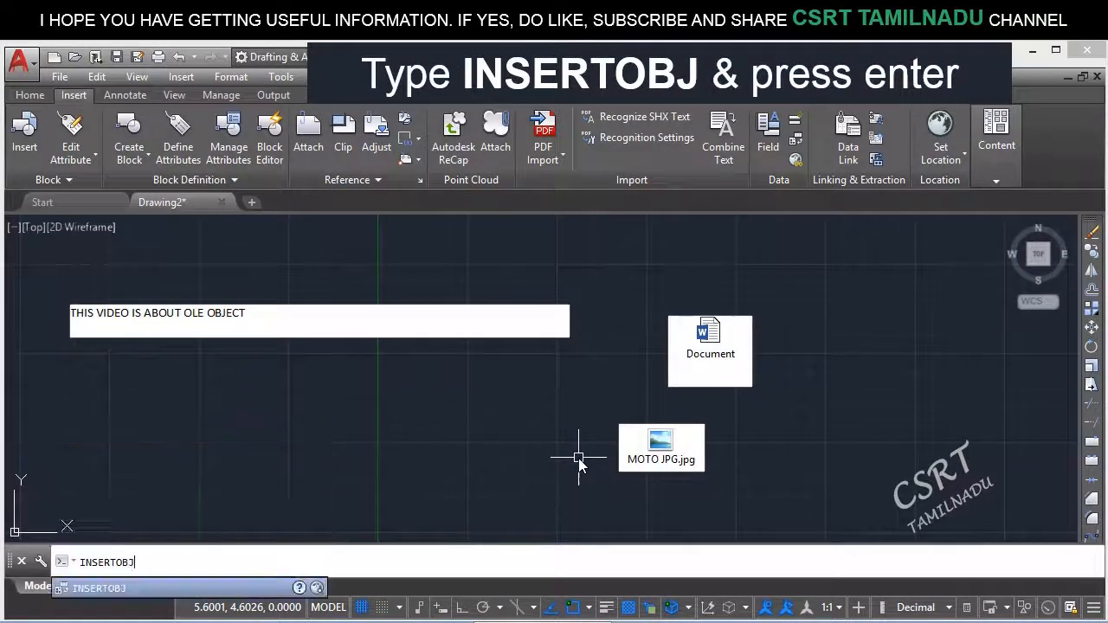
key("Return")
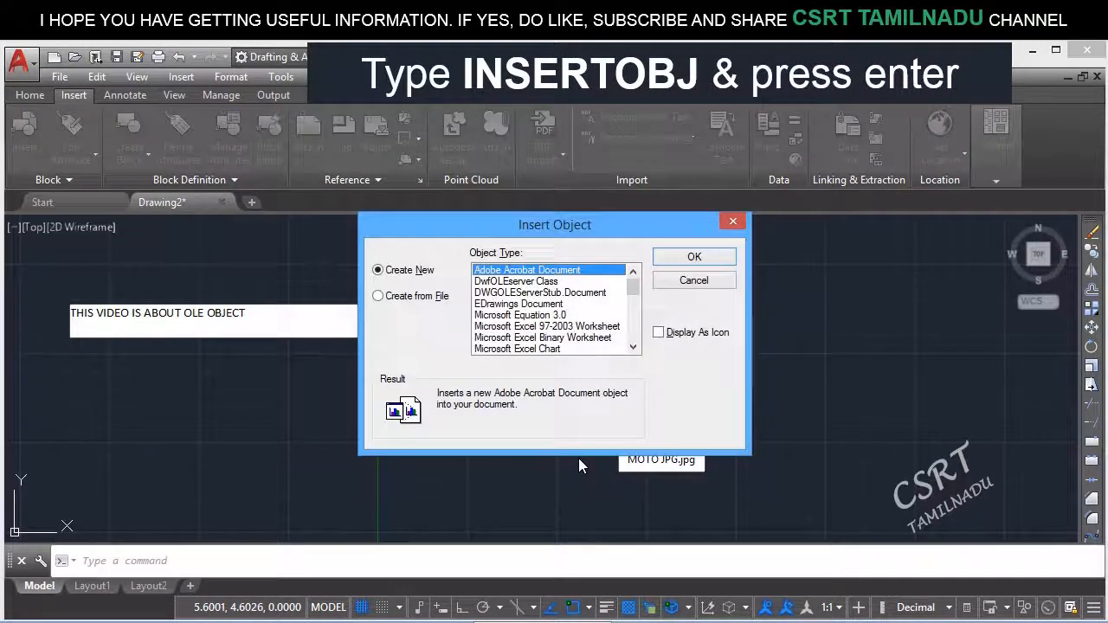
left_click(428, 295)
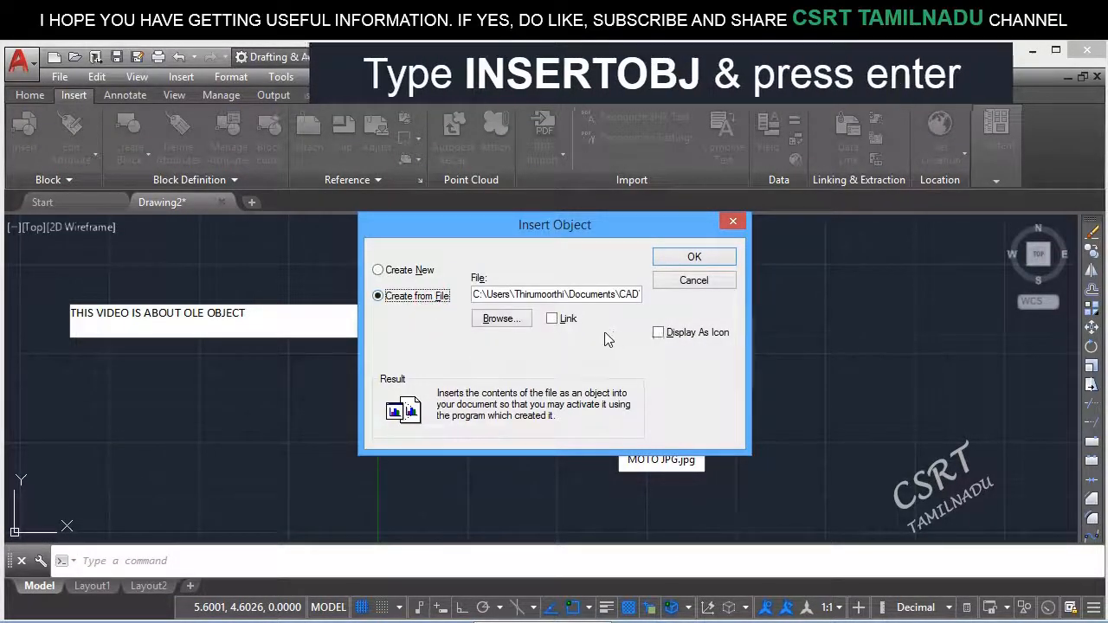
left_click(514, 326)
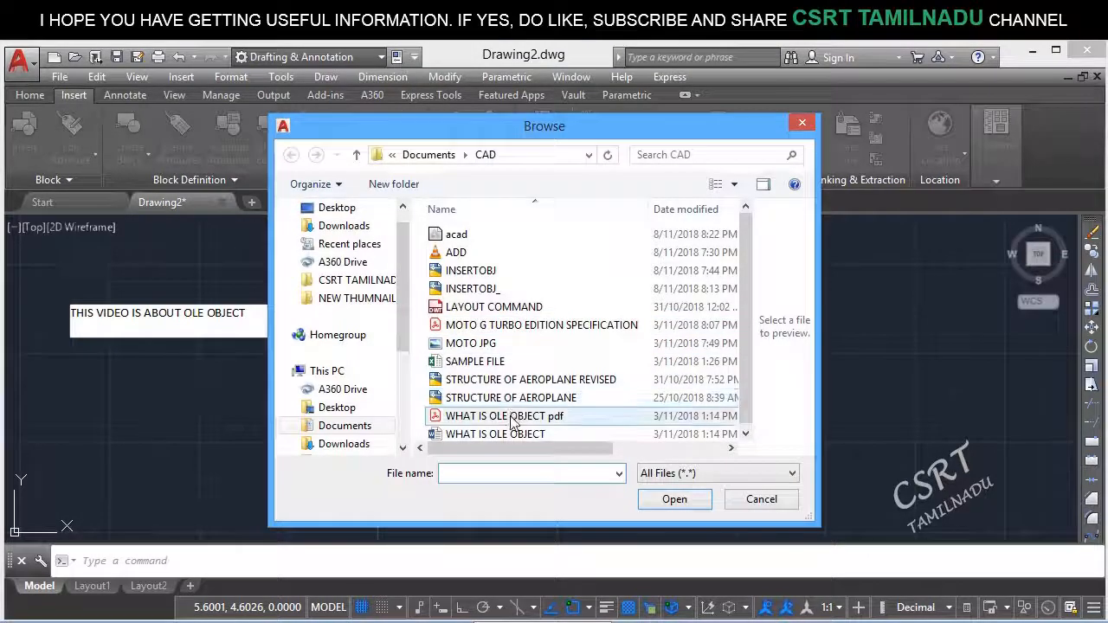
double_click(482, 255)
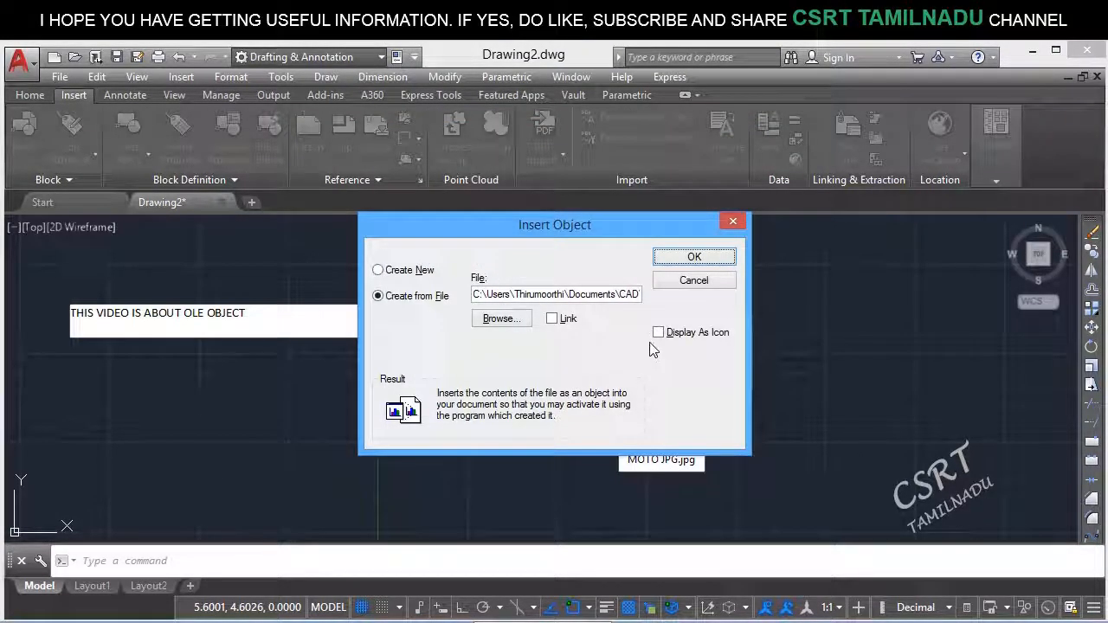
left_click(694, 256)
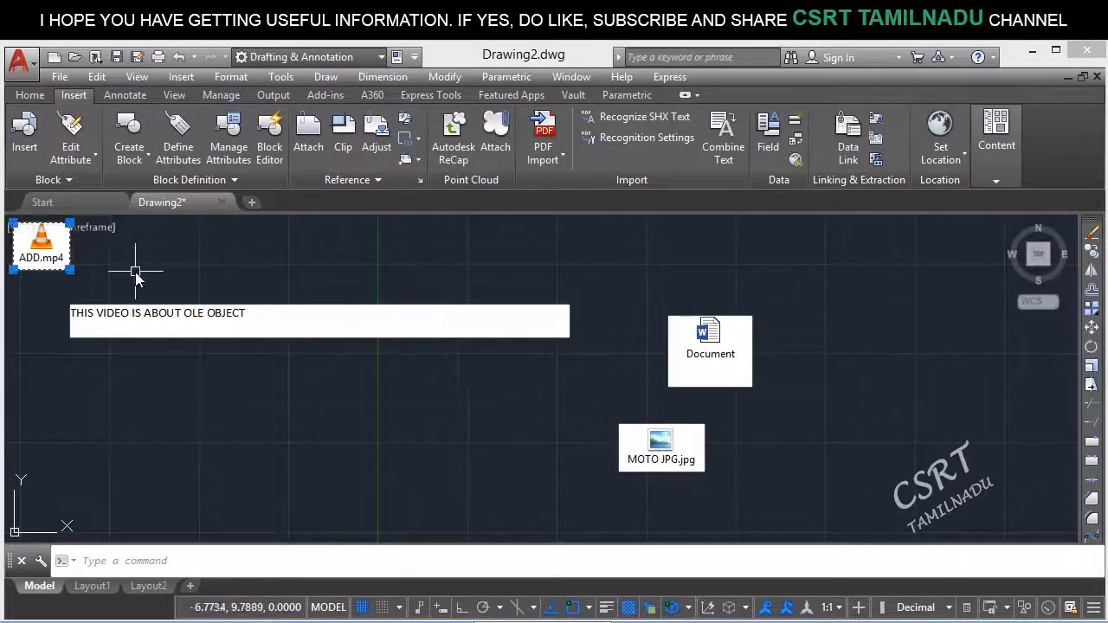
Move the ADD.mp4 object beside the MOTO JPG.jpg object, on its left.
type("M")
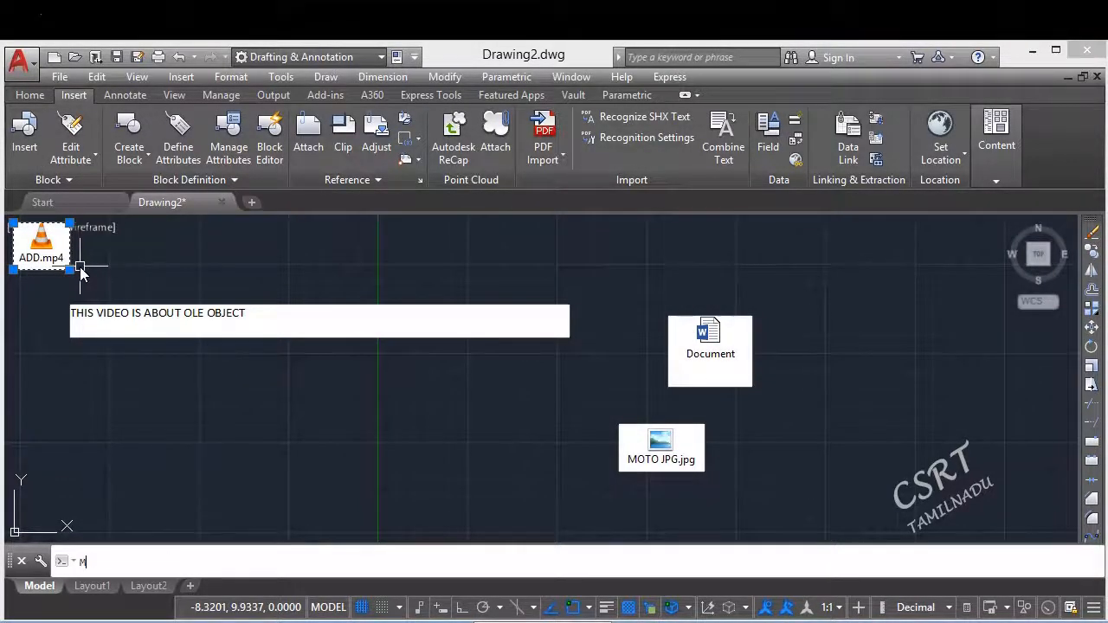
key("Return")
left_click(41, 256)
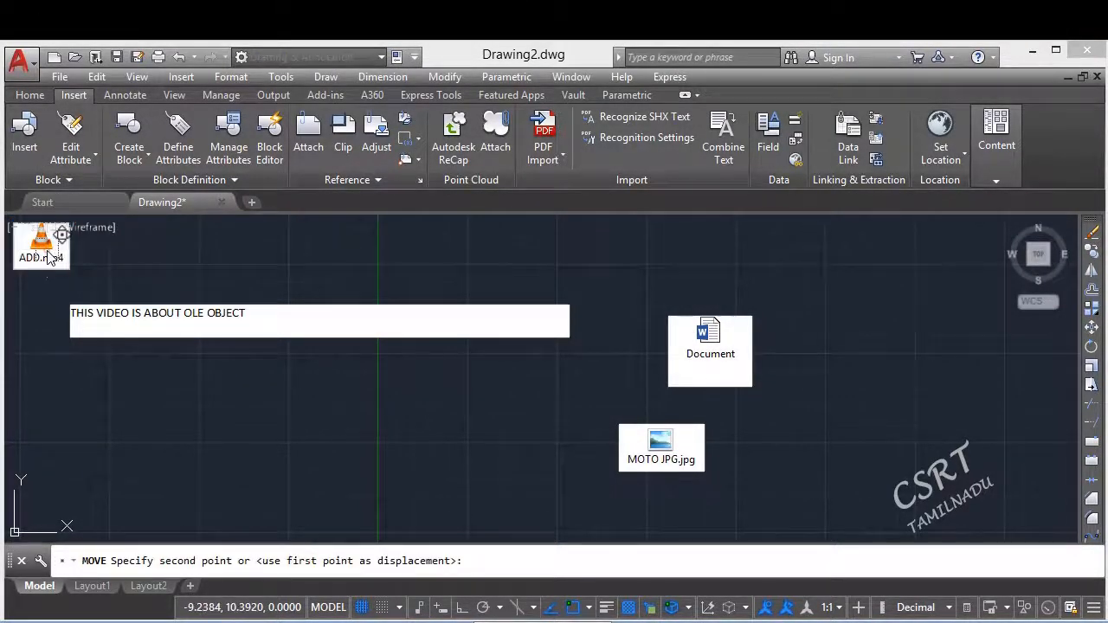
left_click(549, 454)
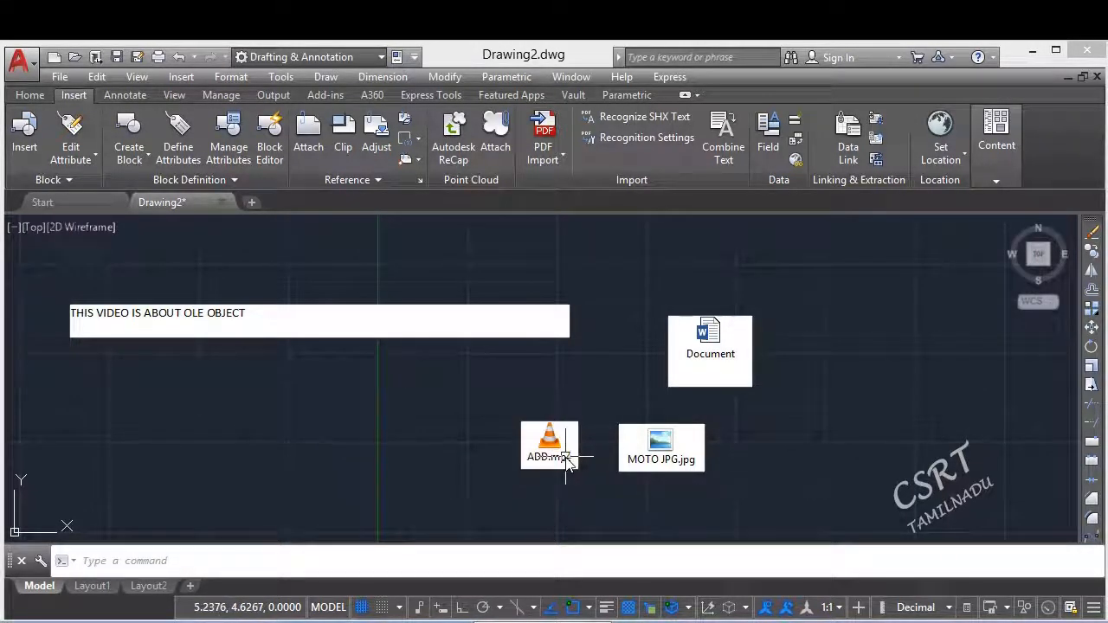
Open the embedded ADD.mp4 object to play the video, close the player, and deselect the object.
double_click(567, 459)
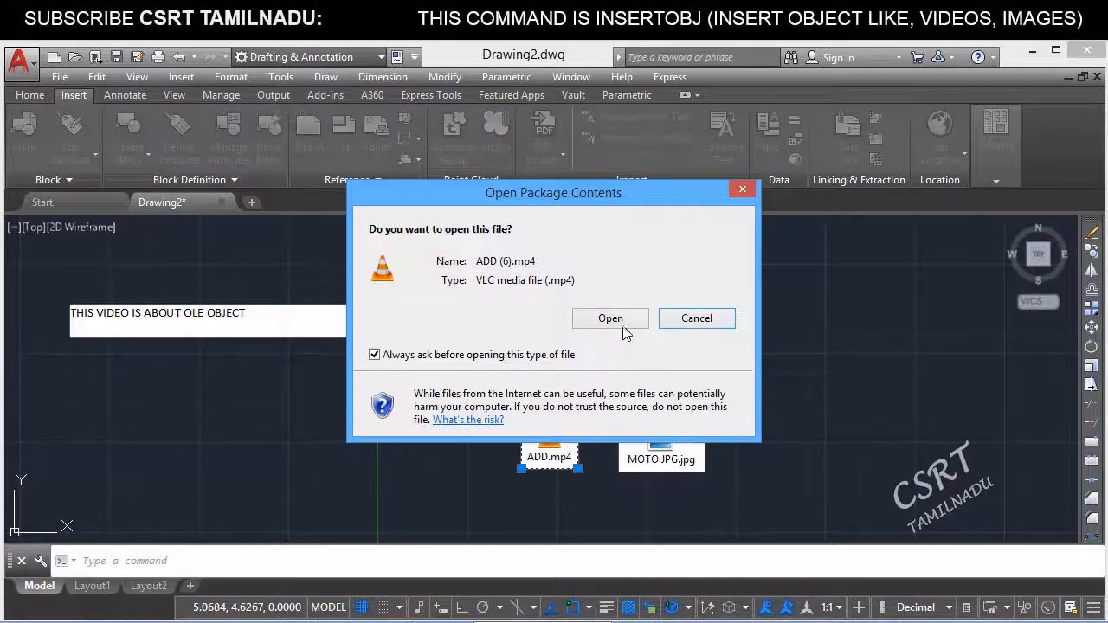
left_click(621, 322)
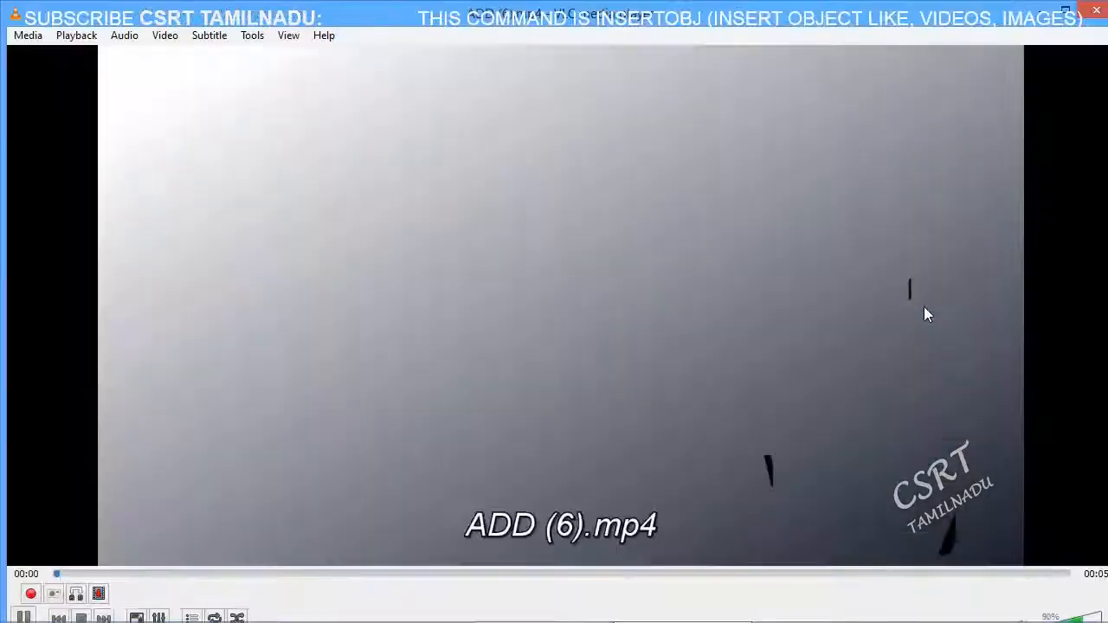
left_click(1097, 16)
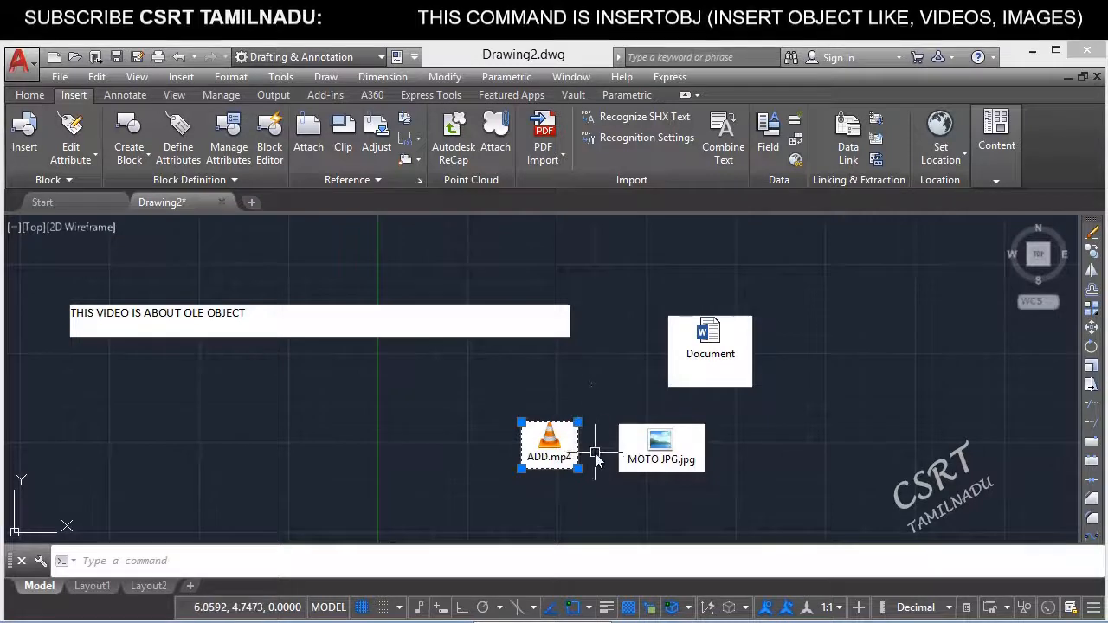
key("Escape")
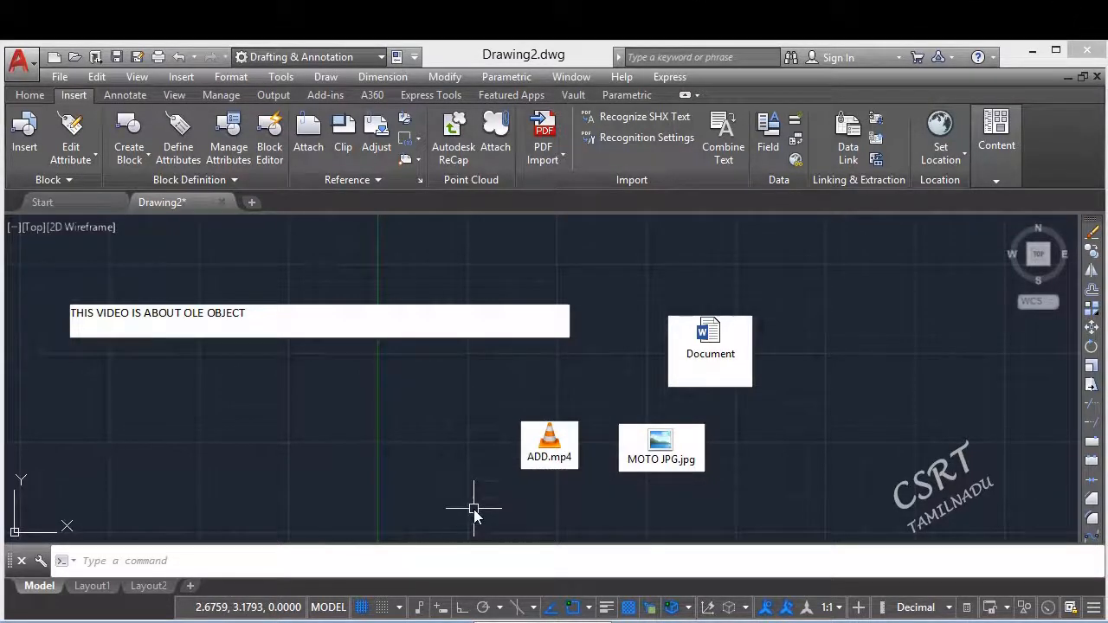
Set up an INSERTOBJ insertion from the Excel file SAMPLE FILE in the CAD folder, with the Link option enabled.
type("INSERT")
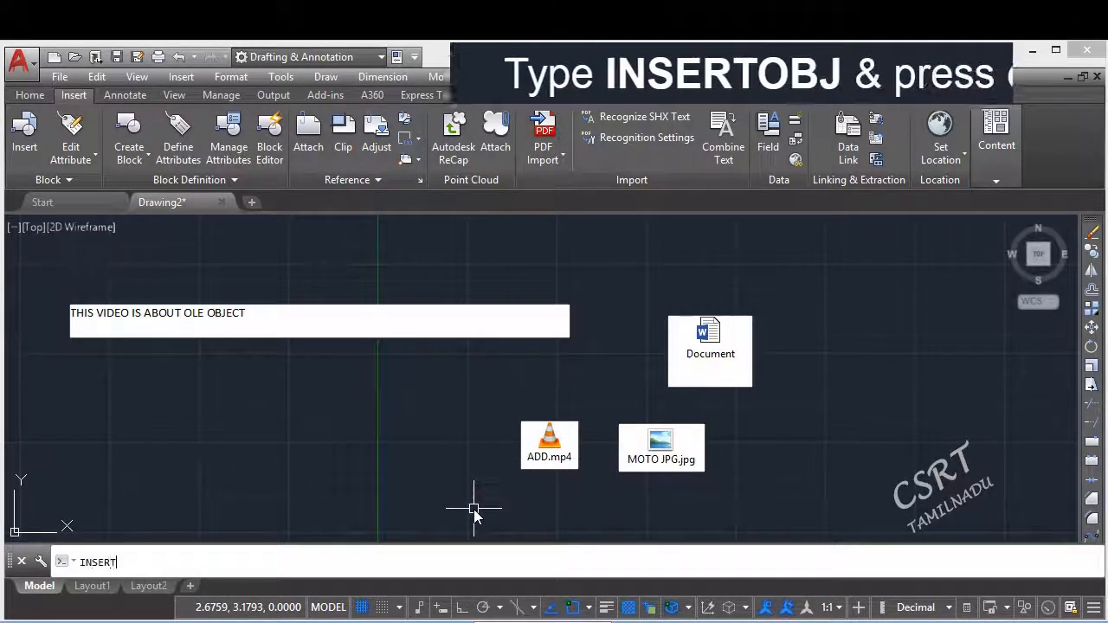
type("OBJ")
key("Return")
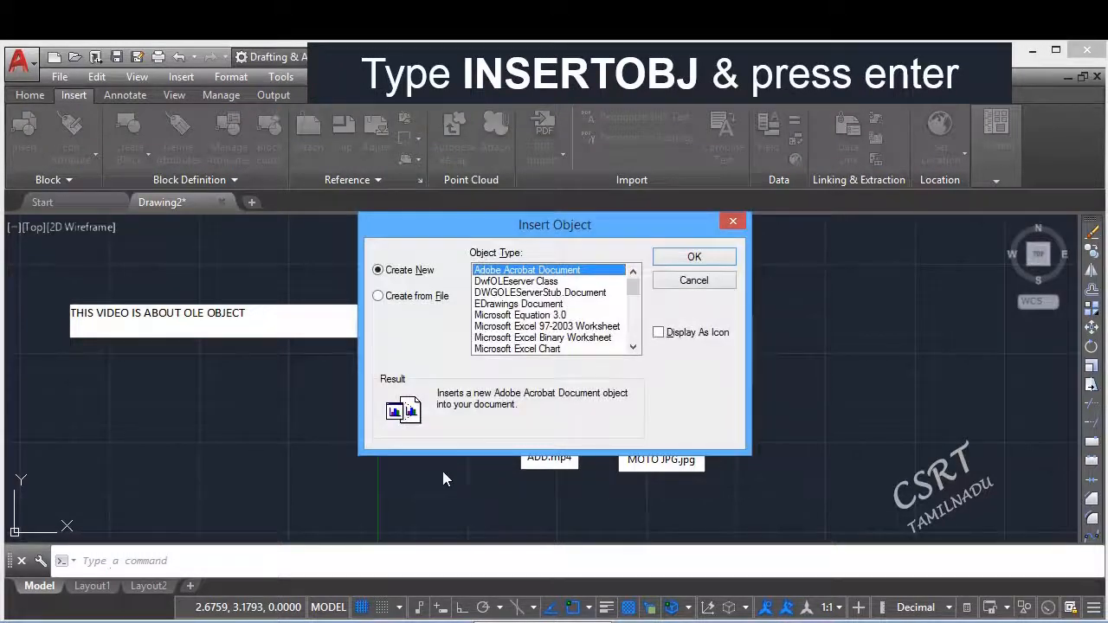
left_click(423, 296)
left_click(524, 318)
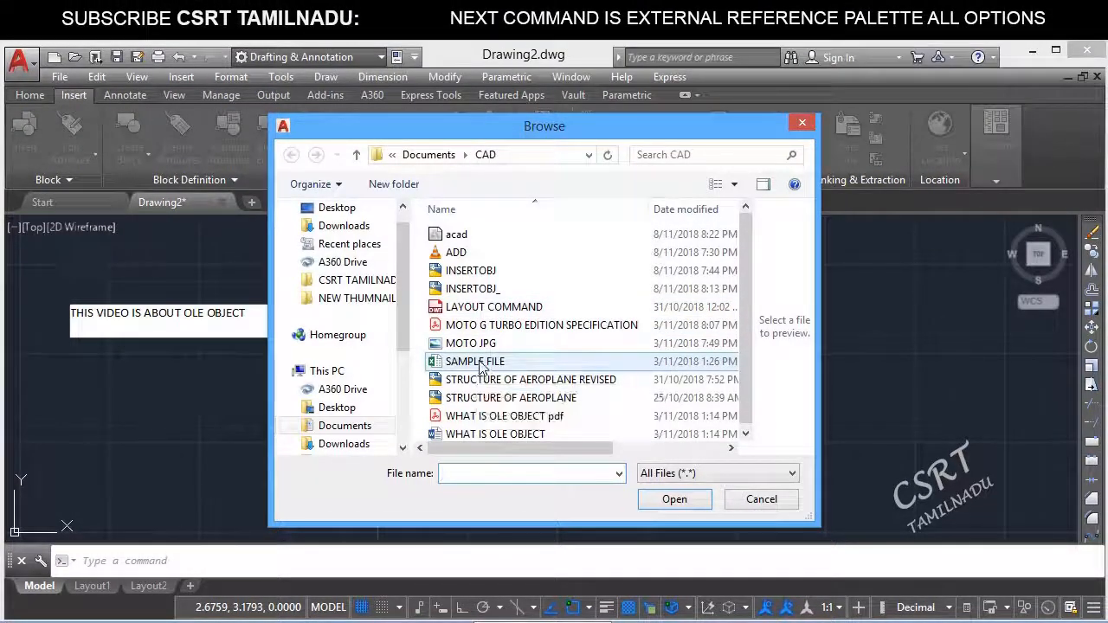
left_click(483, 361)
left_click(674, 501)
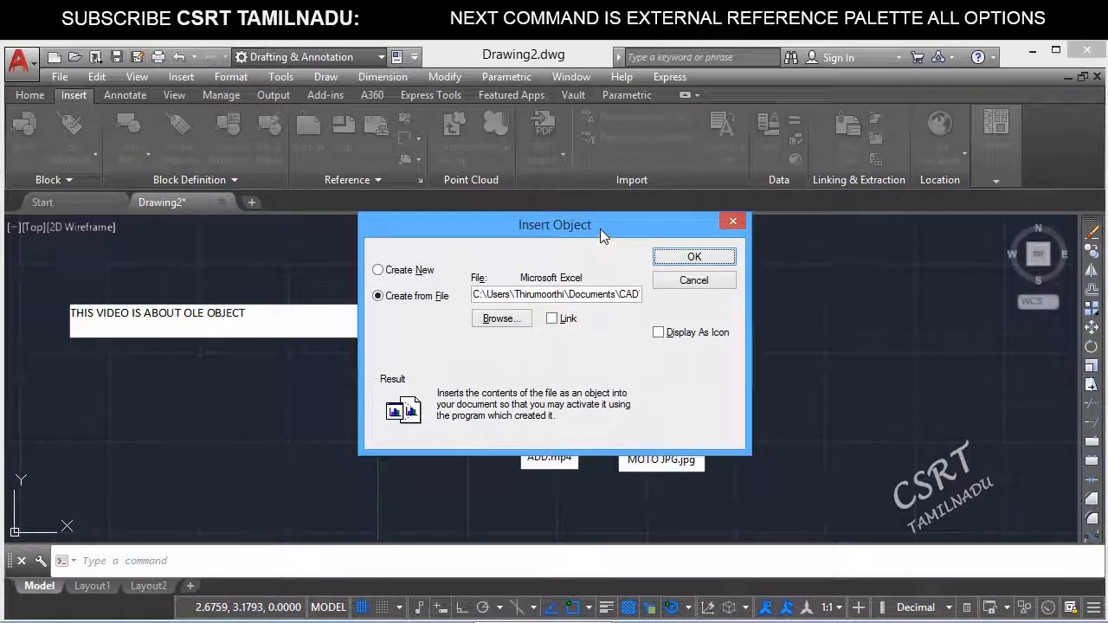
left_click_drag(600, 229, 1014, 229)
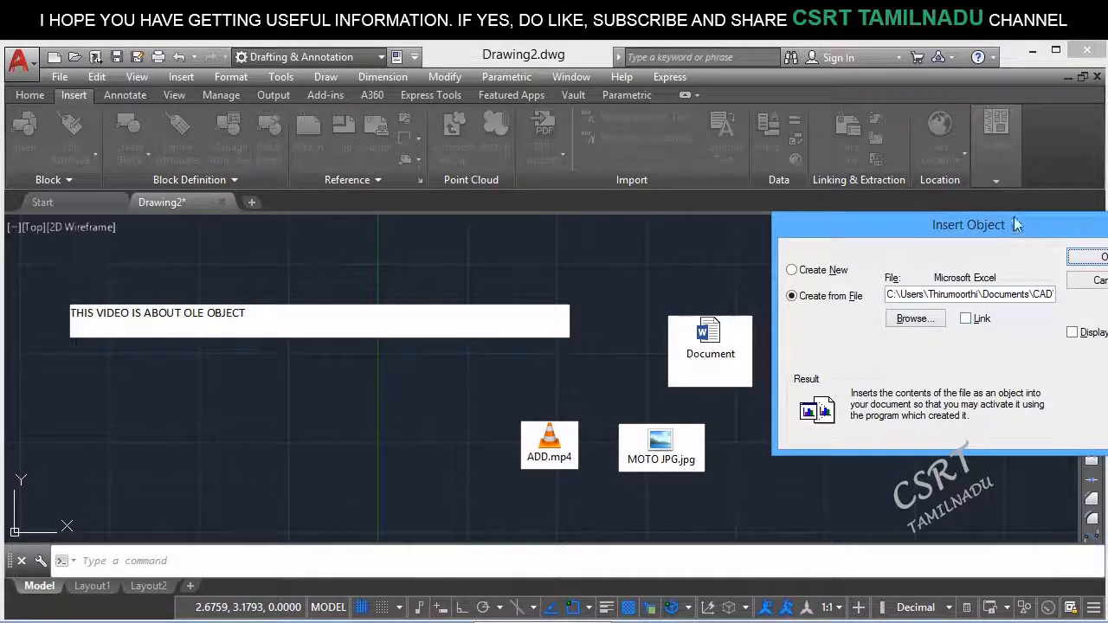
left_click_drag(995, 217, 450, 152)
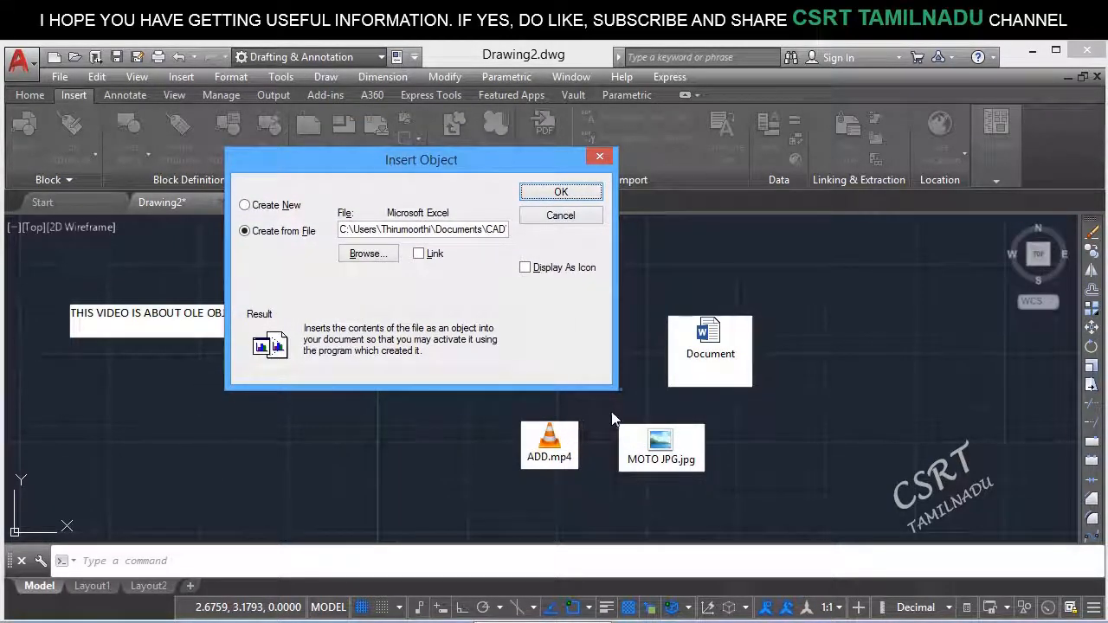
left_click(433, 254)
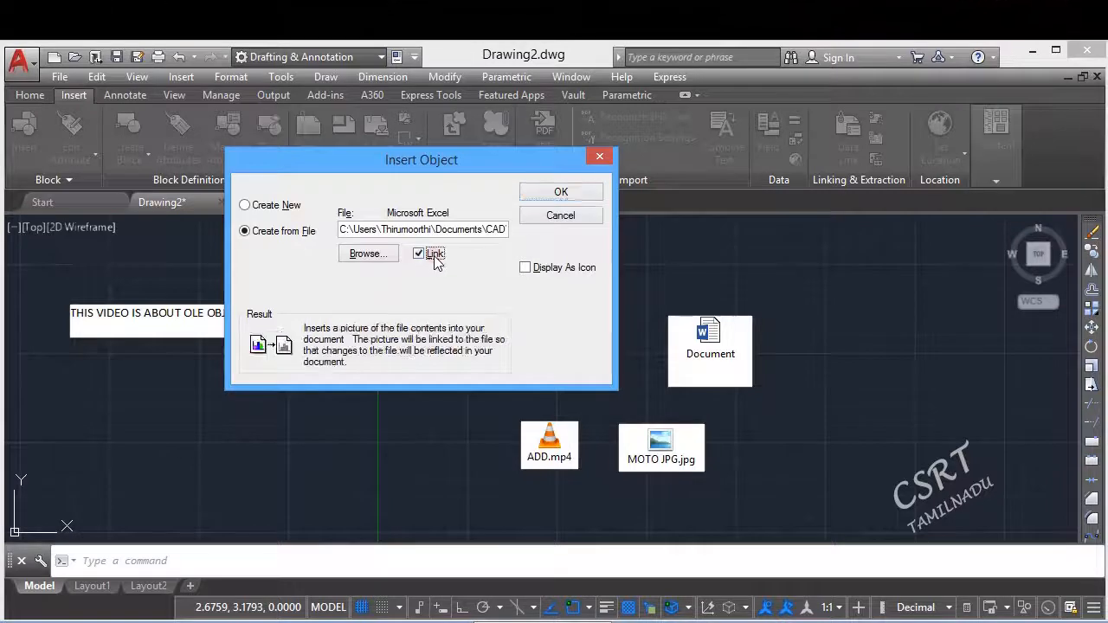